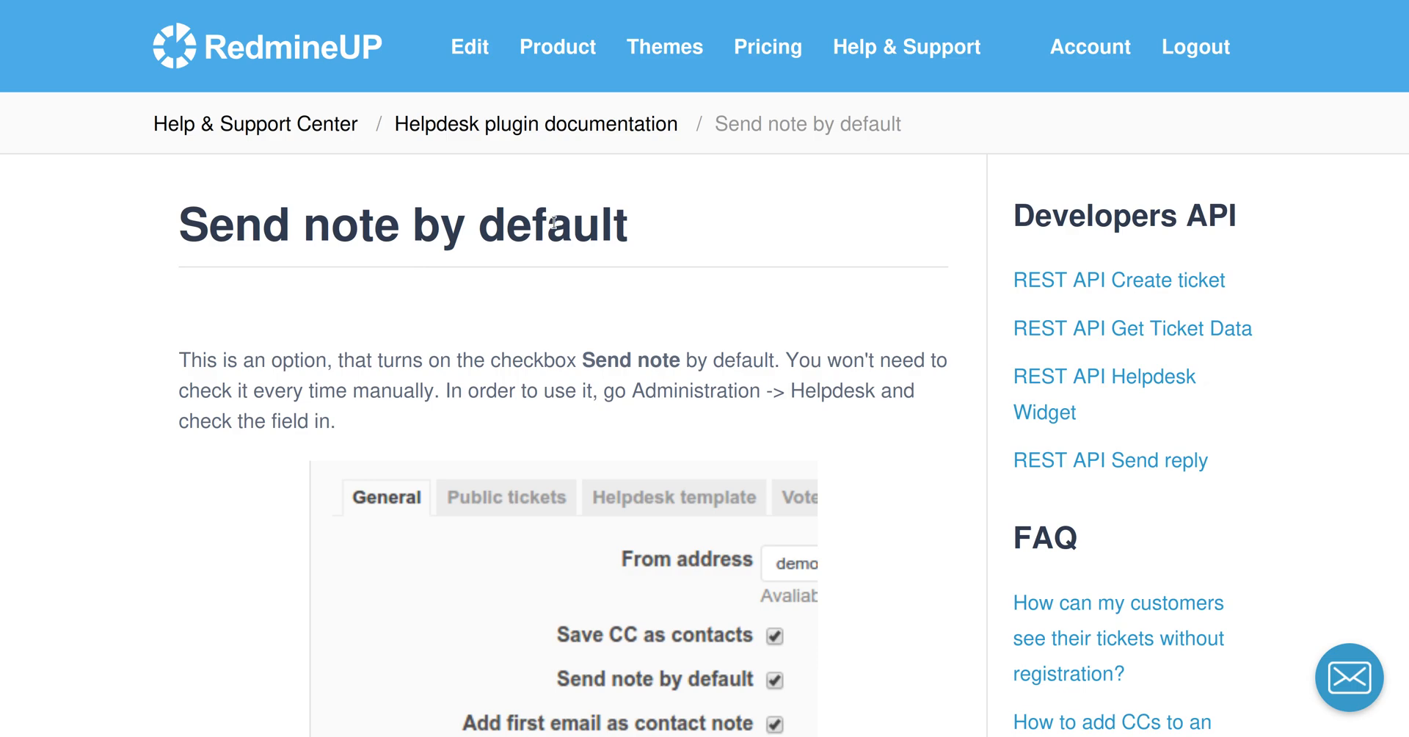
Scroll to the end of the 'Send note by default' help article, then open a blank Firefox tab.
scroll(554, 222, "down", 1)
key("ctrl+t")
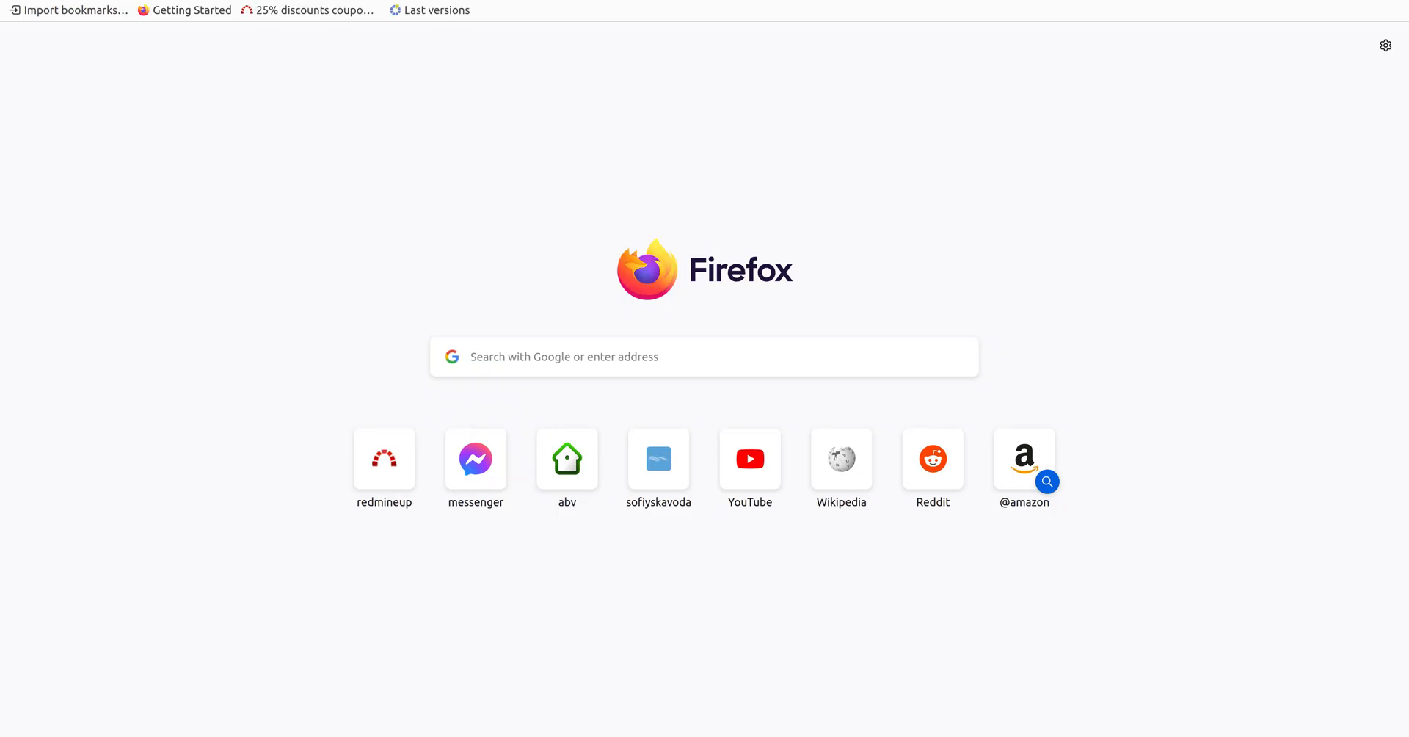
Go to demo.redmineup.com in the new tab.
type("demo.re")
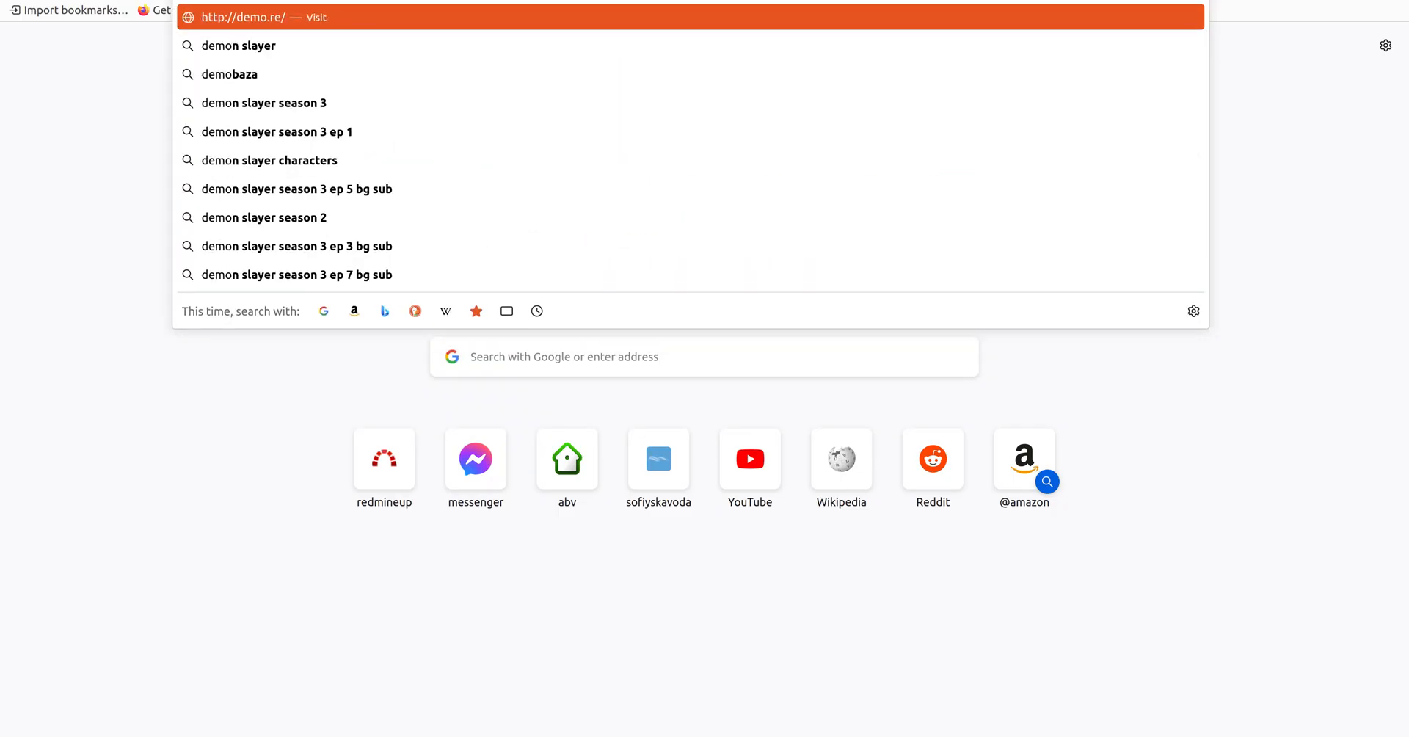
type("dmineup.com")
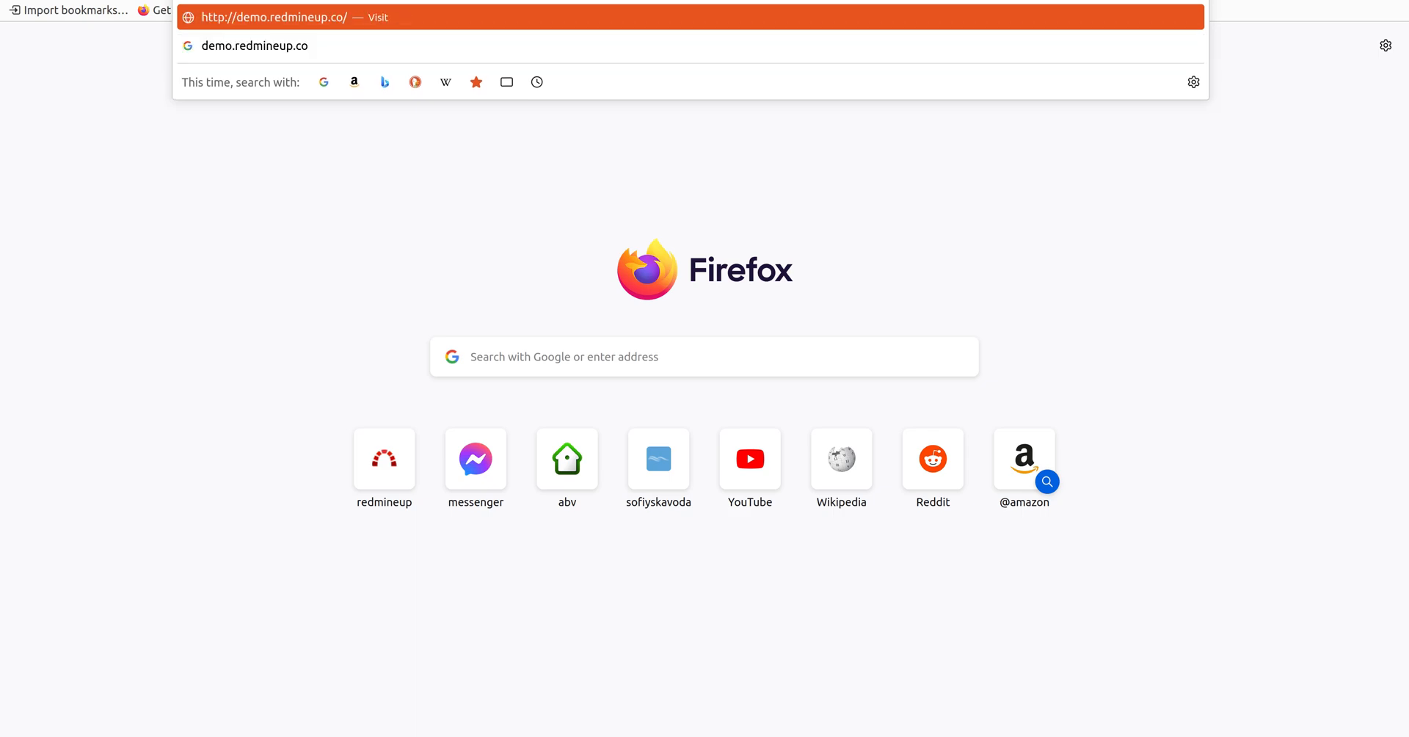
key("Return")
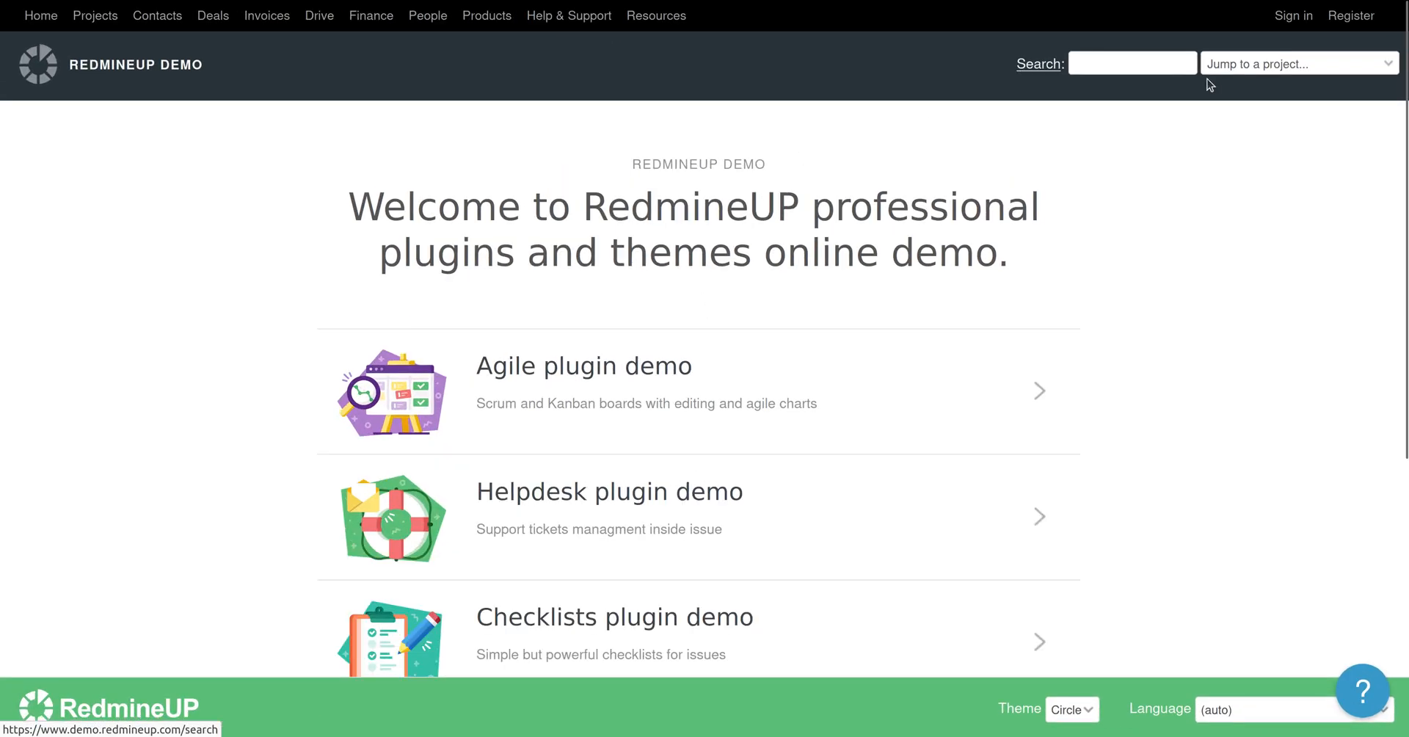
Sign in to the RedmineUP demo as admin with the prefilled credentials.
left_click(1293, 16)
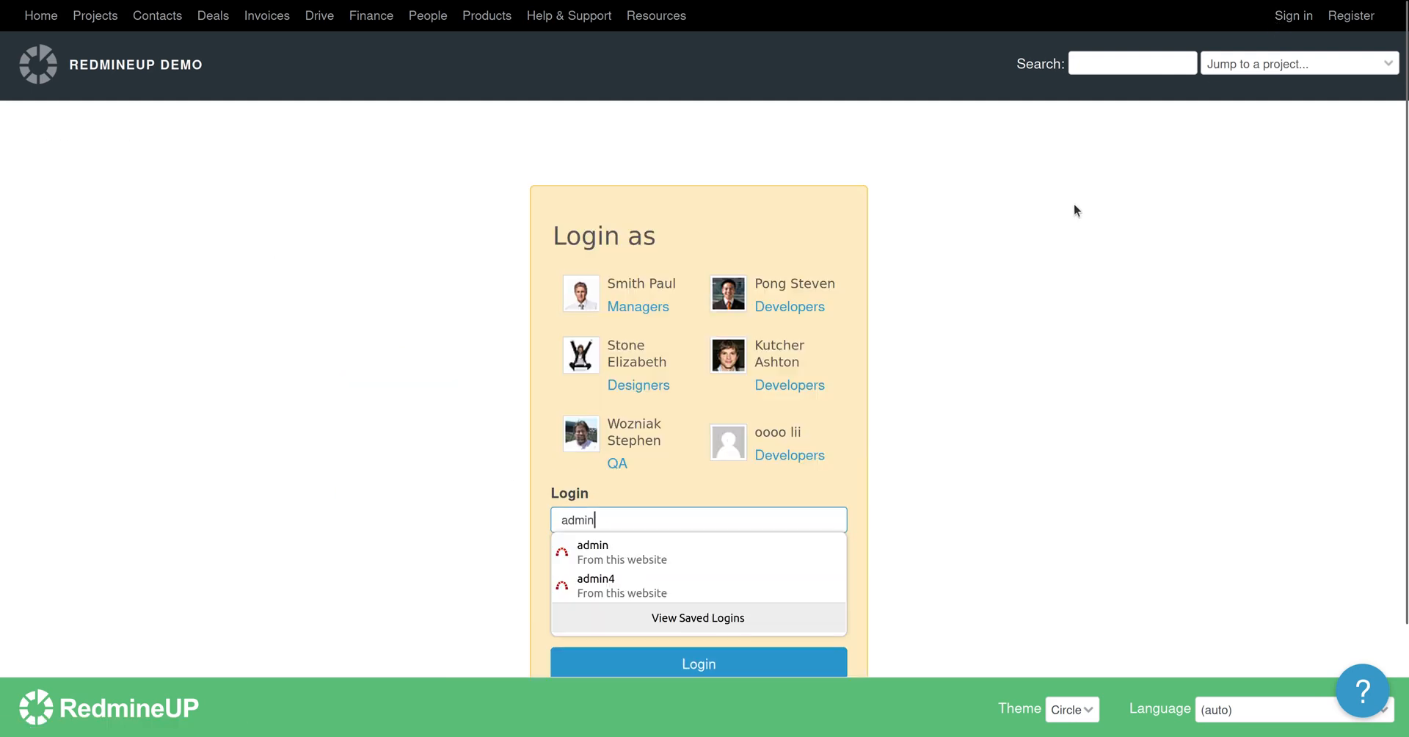
key("ctrl+plus")
key("ctrl+plus")
key("ctrl+plus")
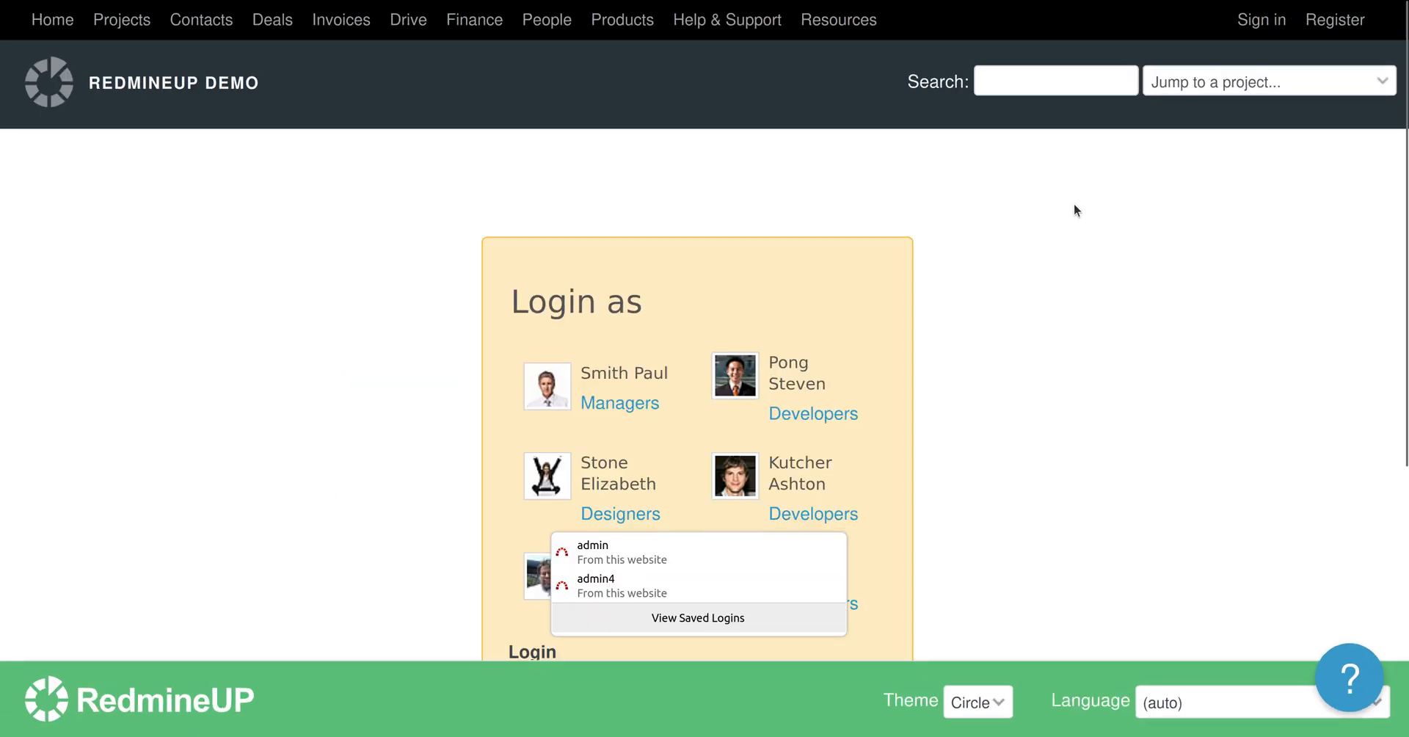
scroll(1084, 232, "down", 5)
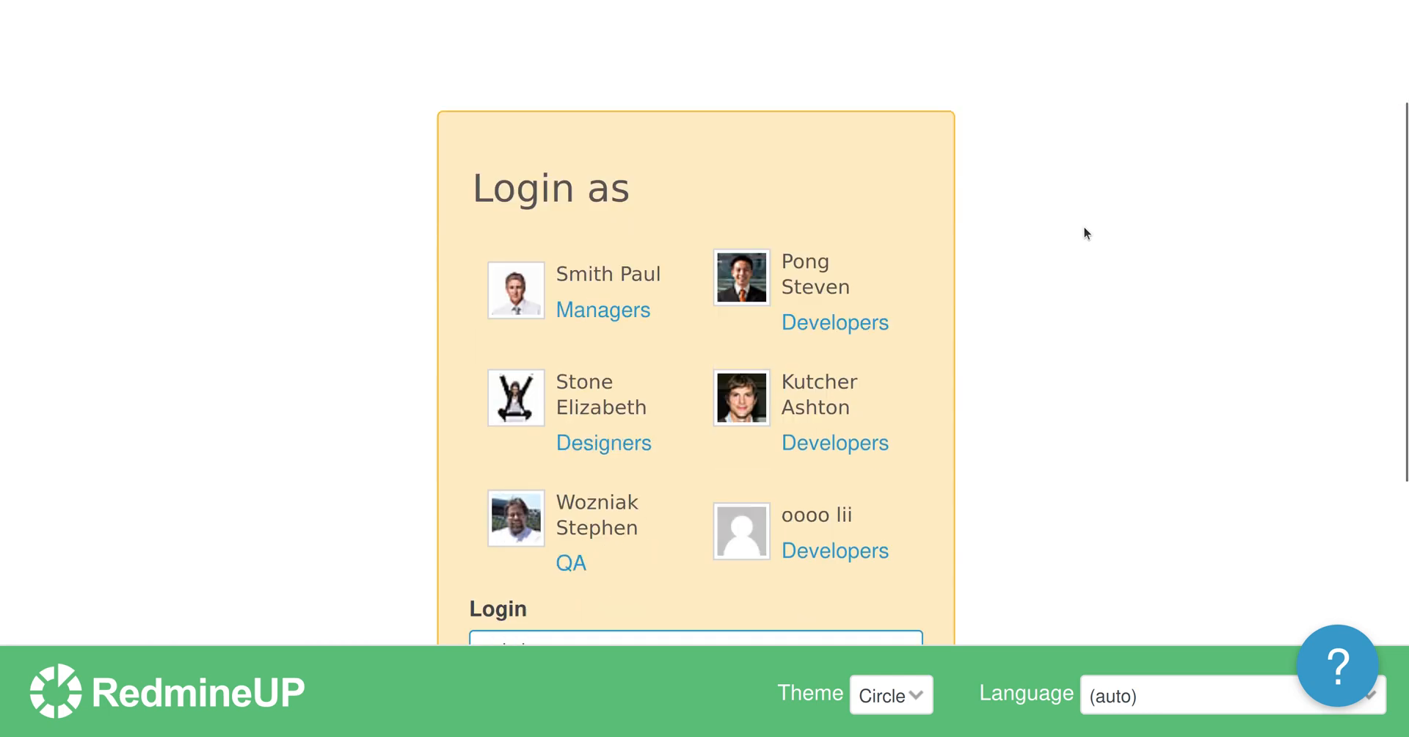
key("Return")
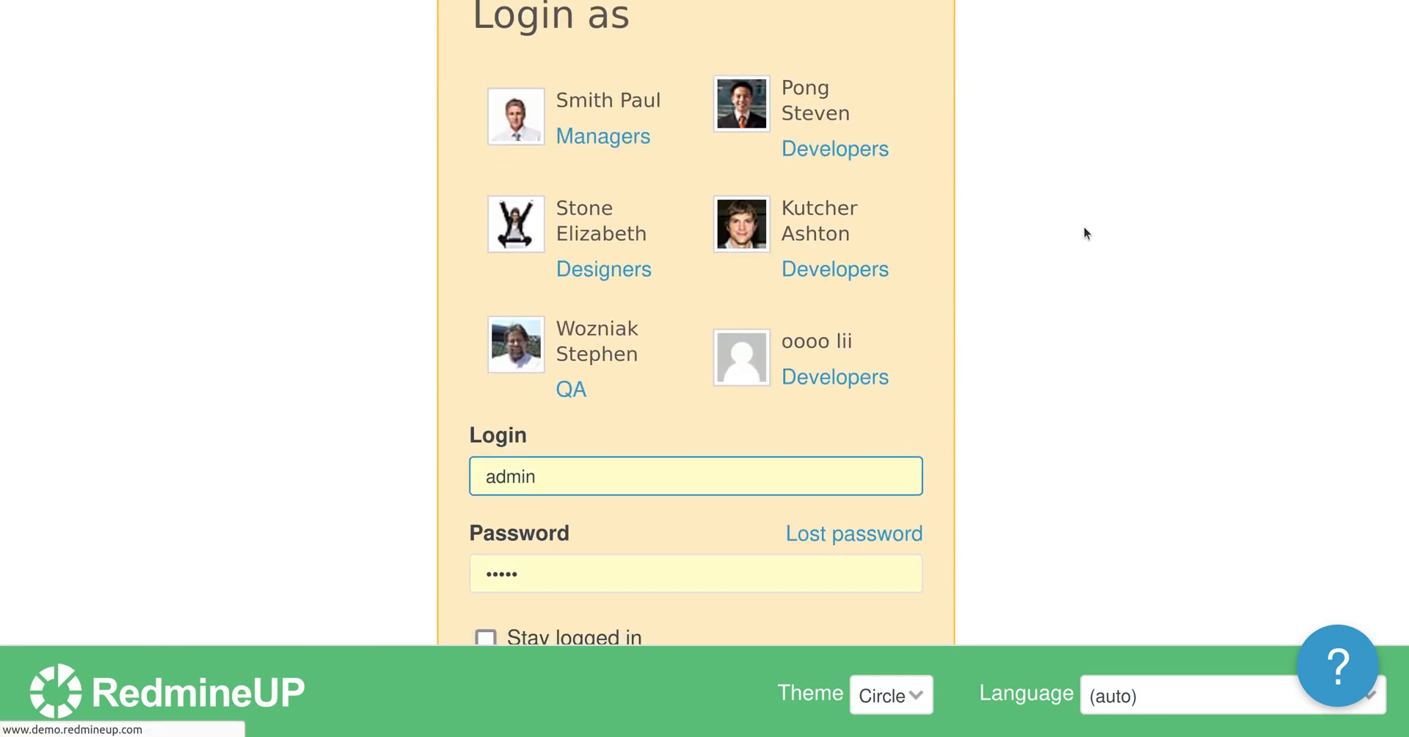
key("ctrl+minus")
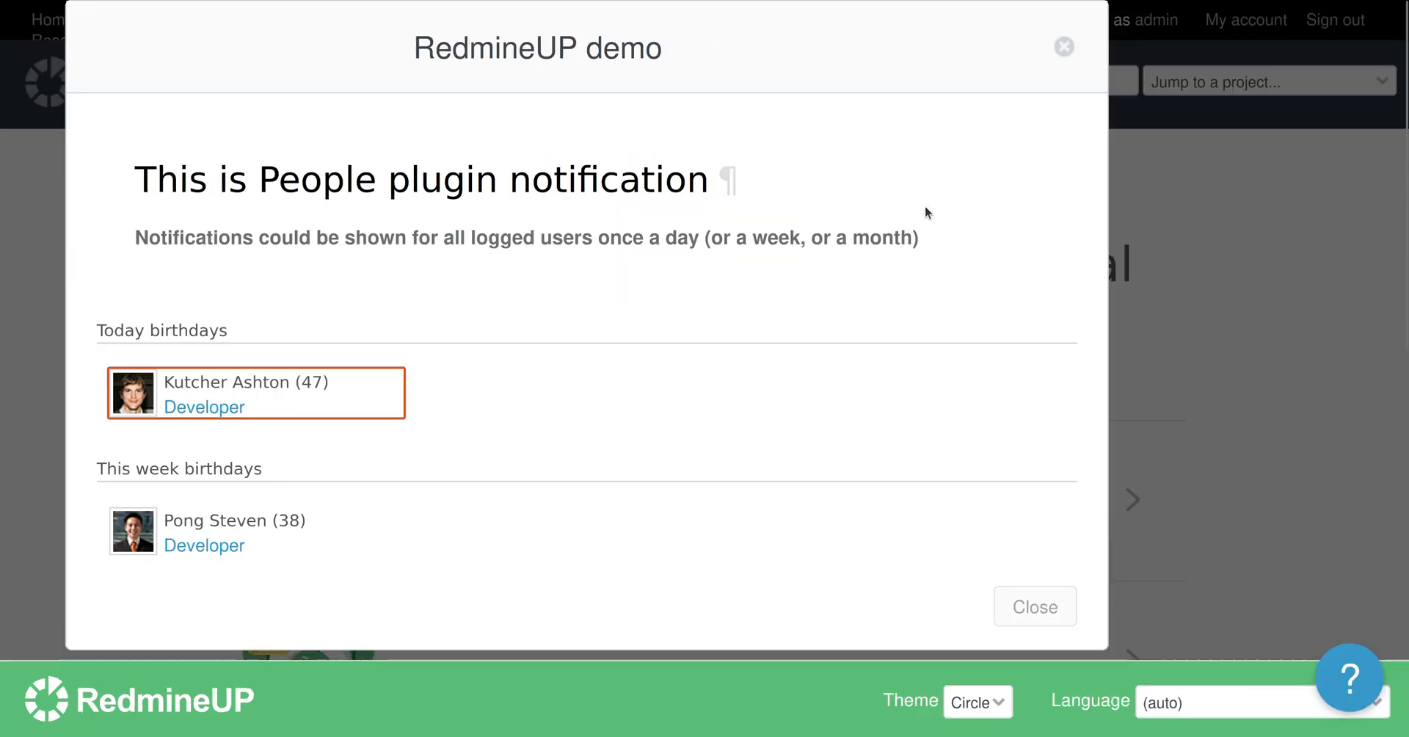
Dismiss the birthday popup and open ticket #574 from the Helpdesk plugin demo.
left_click(1060, 46)
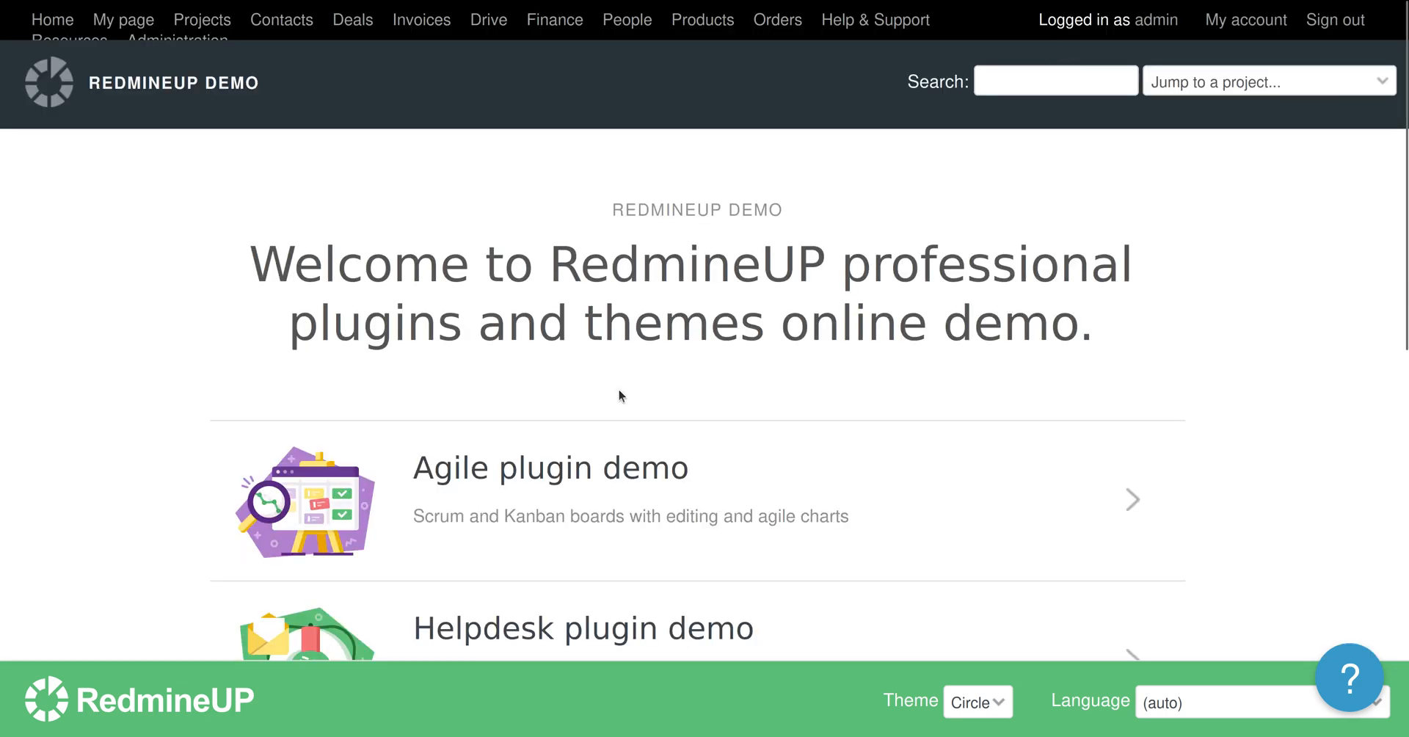
scroll(614, 443, "down", 5)
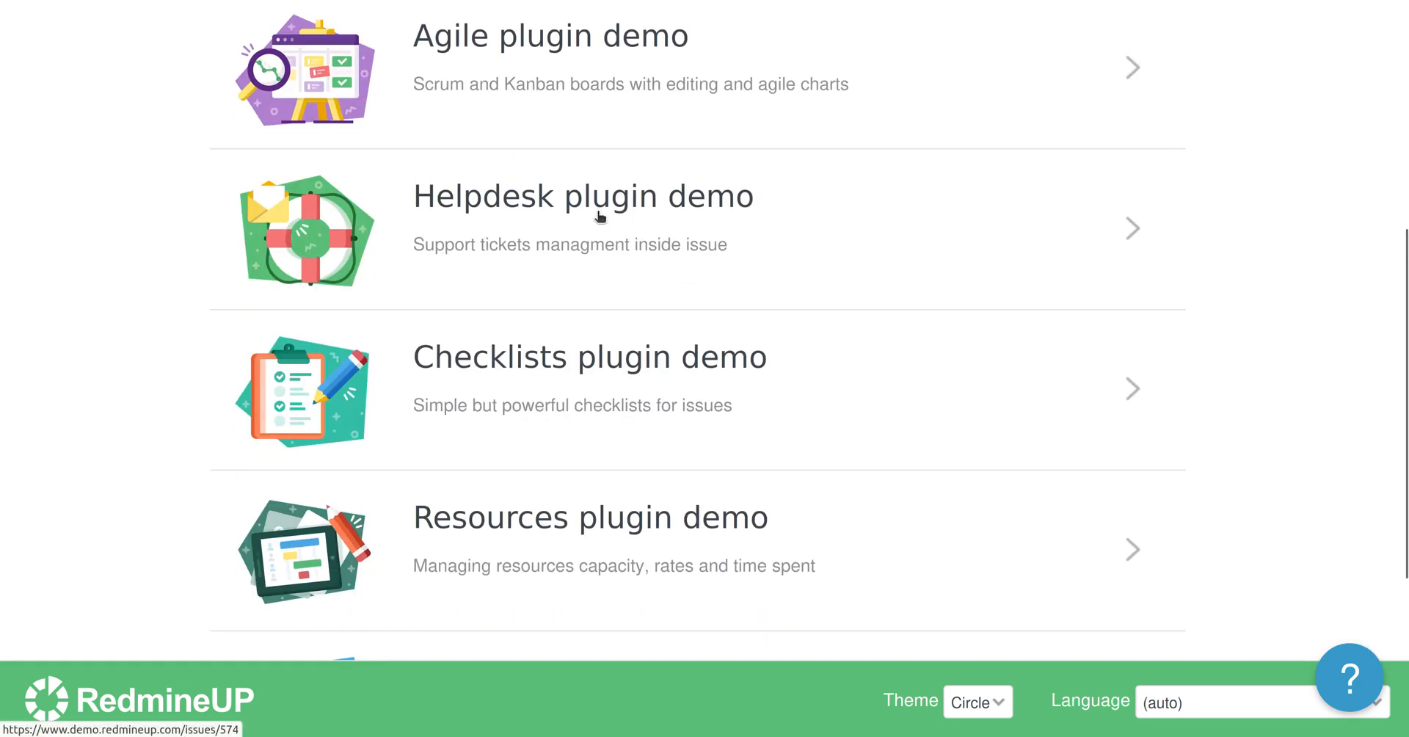
left_click(601, 215)
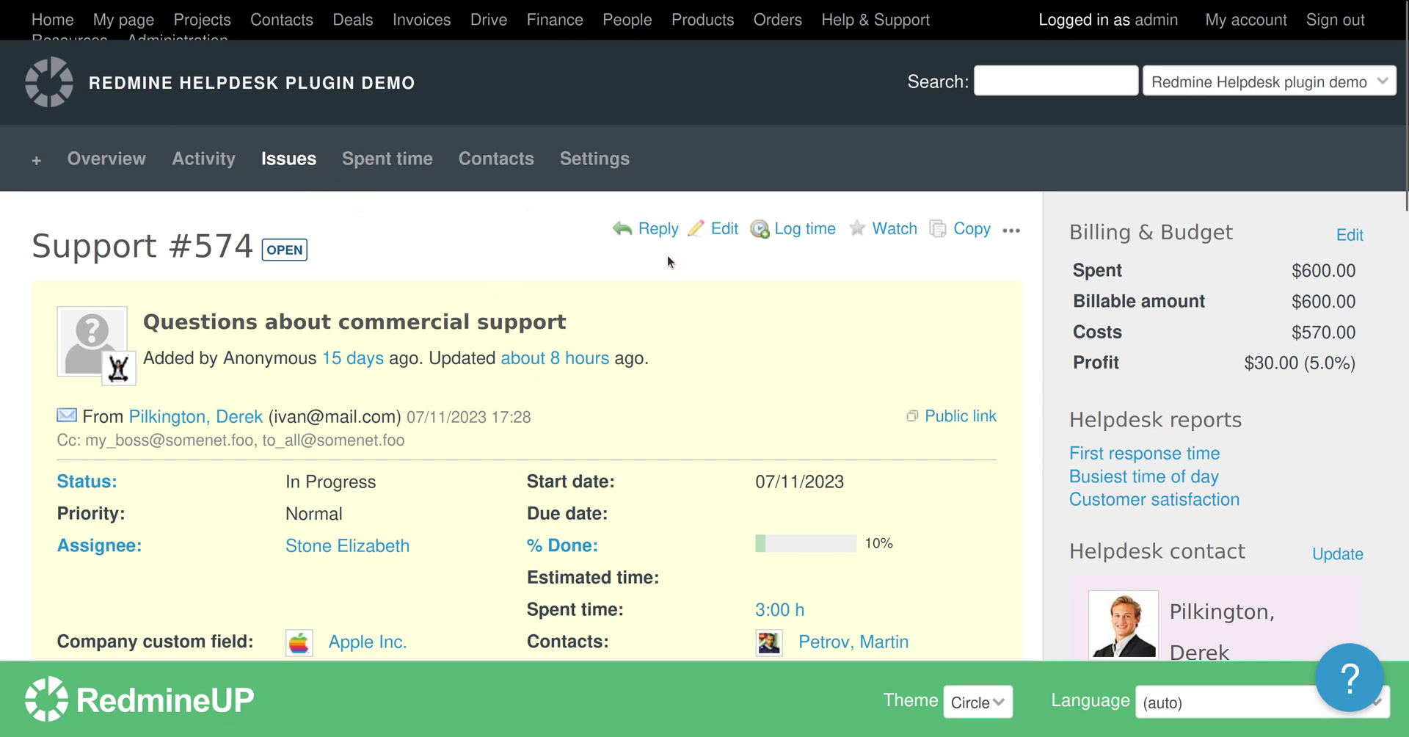
Start a reply on #574 that greets the client by name and says 'Some text here.'.
left_click(646, 232)
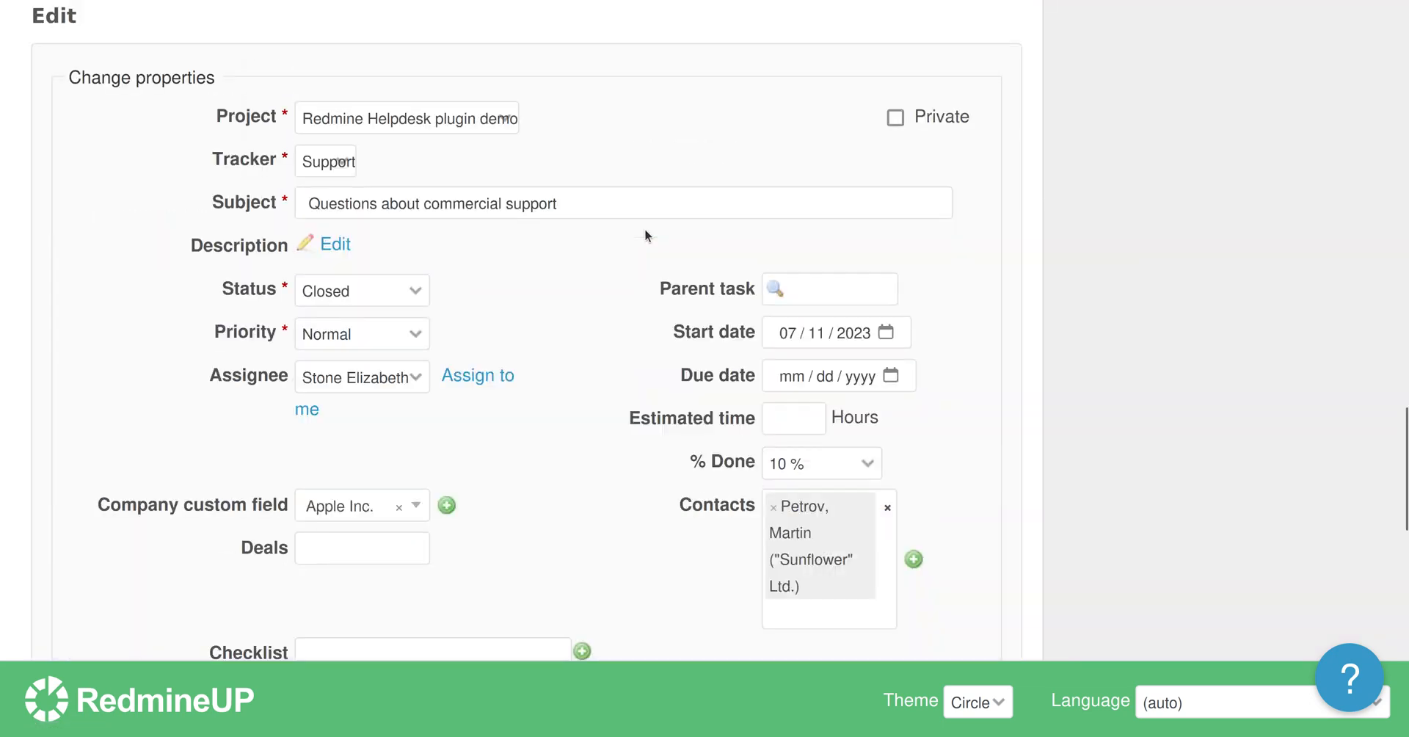
scroll(540, 353, "down", 4)
scroll(541, 353, "down", 2)
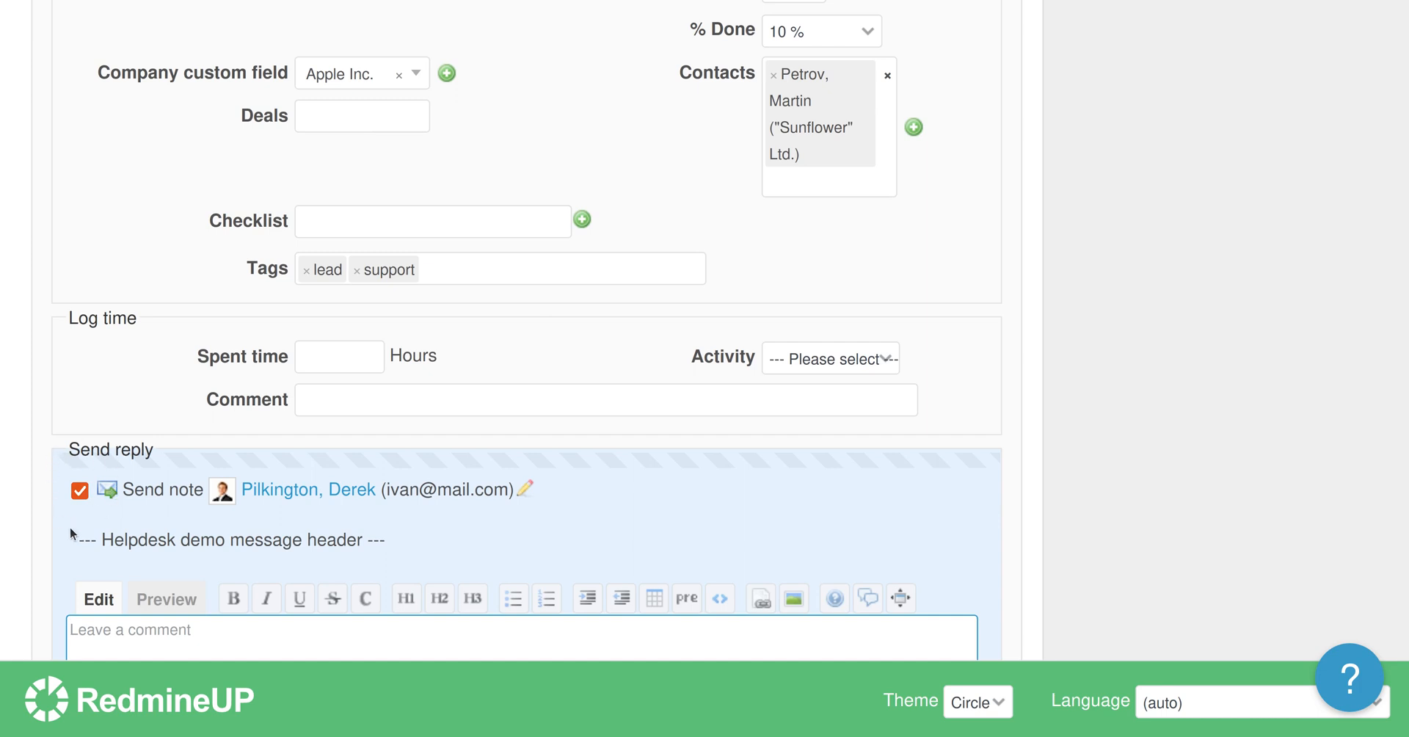
scroll(117, 544, "down", 4)
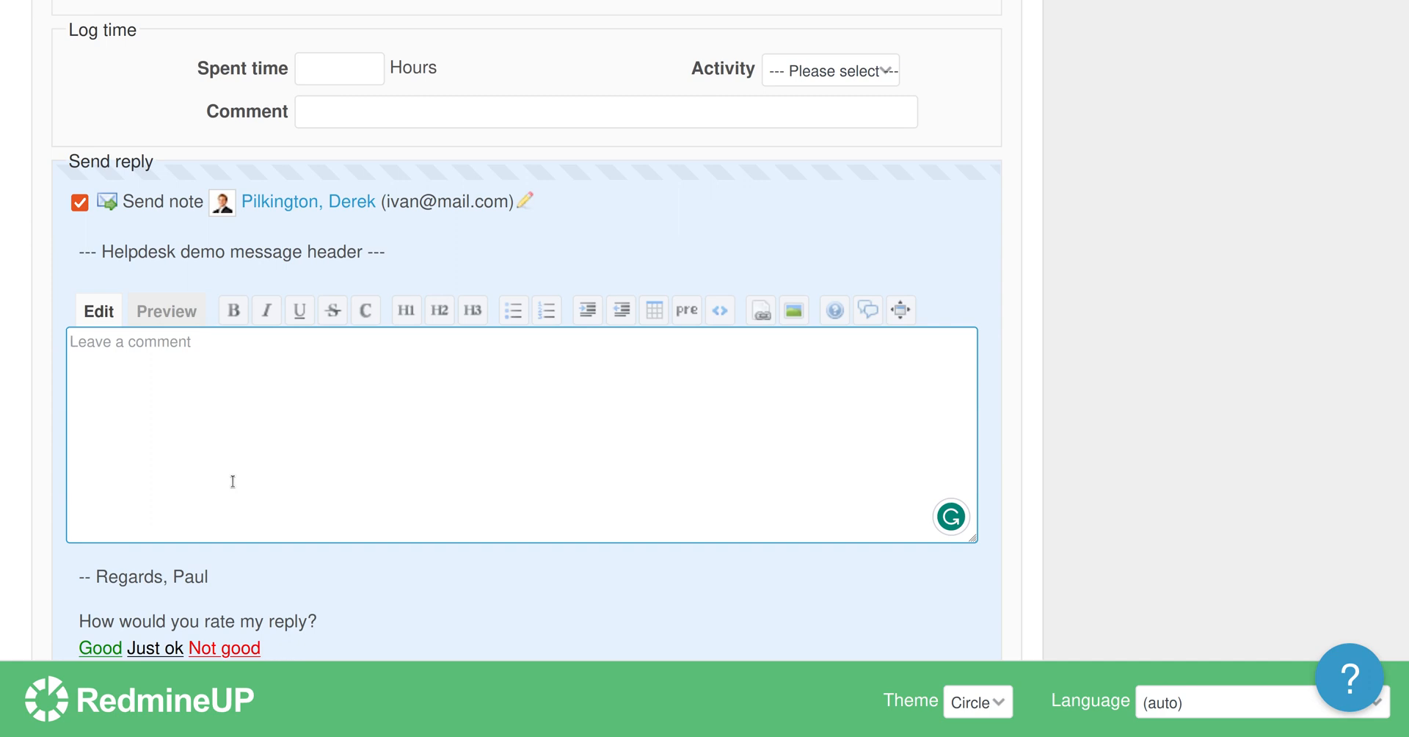
type("Hi, Derek,")
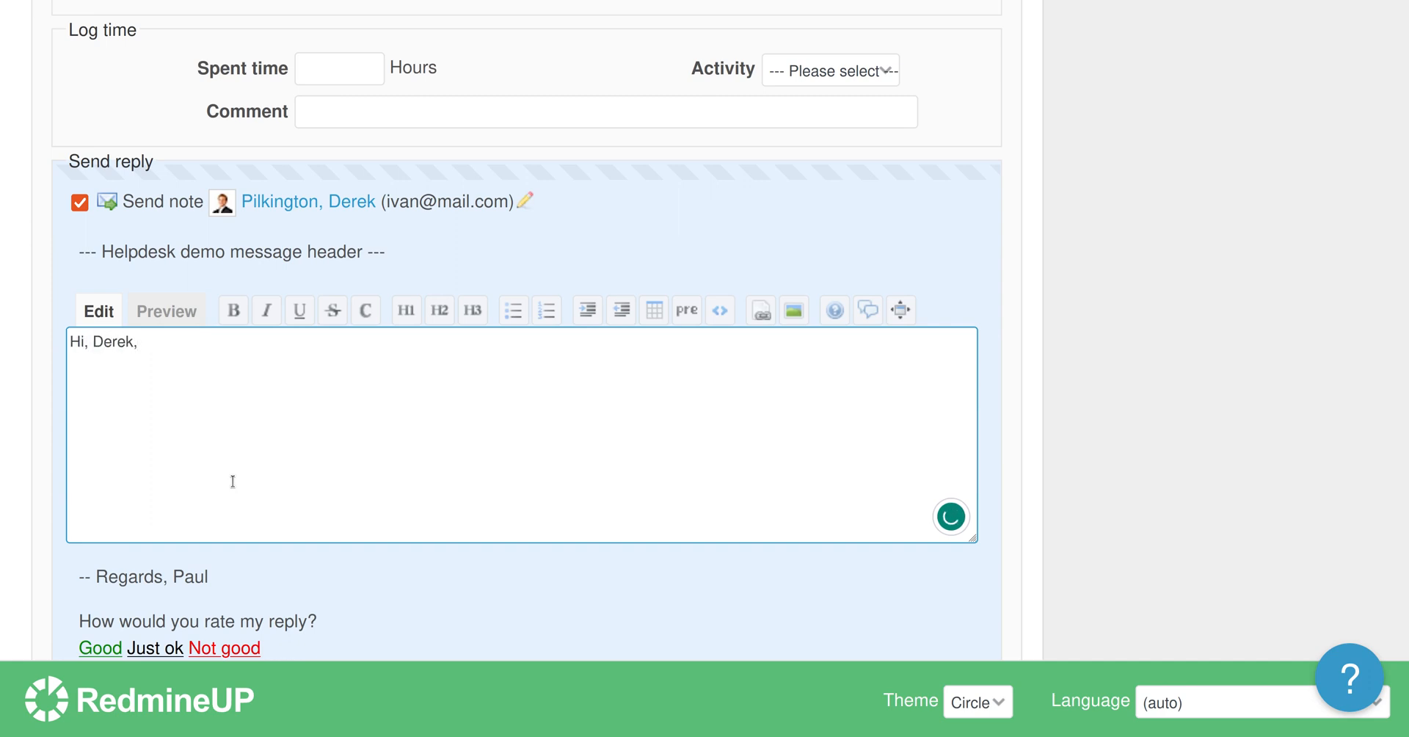
key("Return")
key("Return")
type("Some text here.")
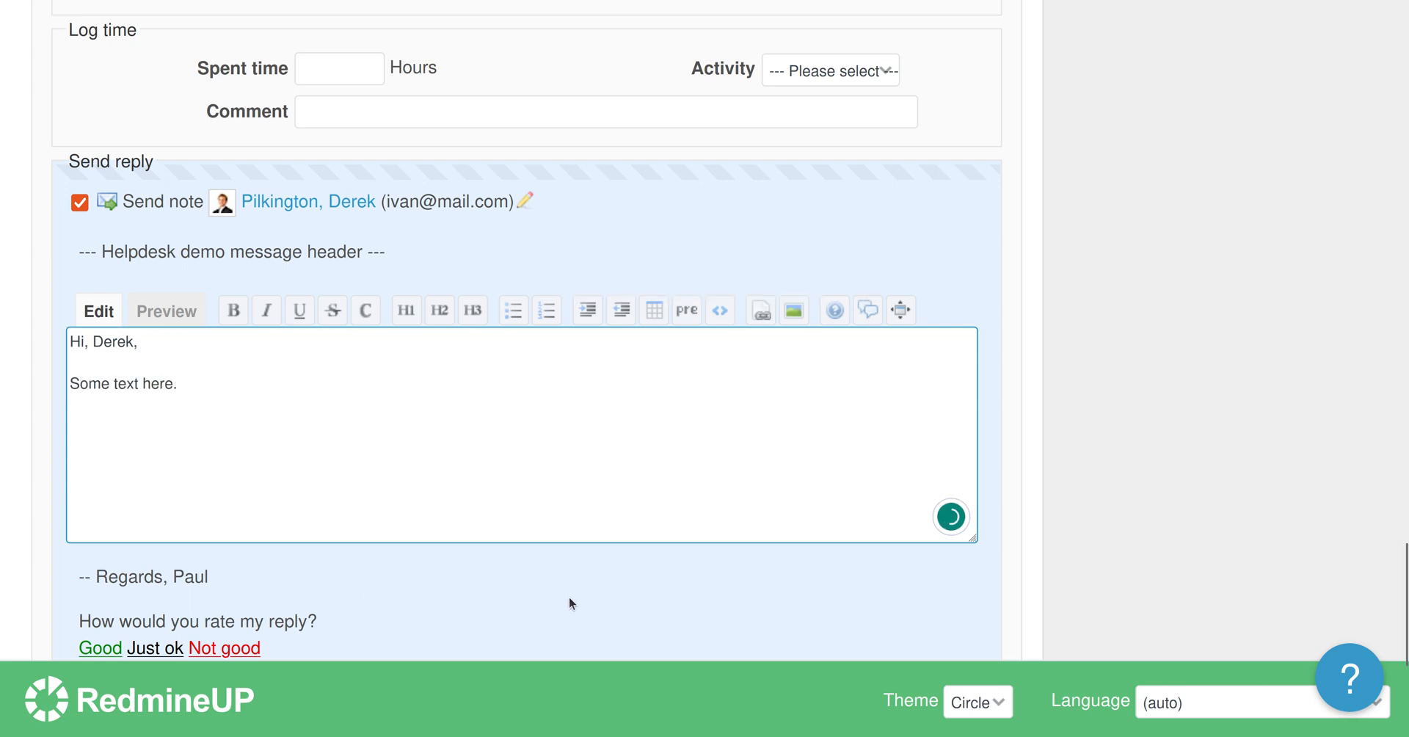
Submit the emailed reply, leaving the ticket Closed, and reopen it for another update.
scroll(569, 596, "down", 5)
left_click(87, 488)
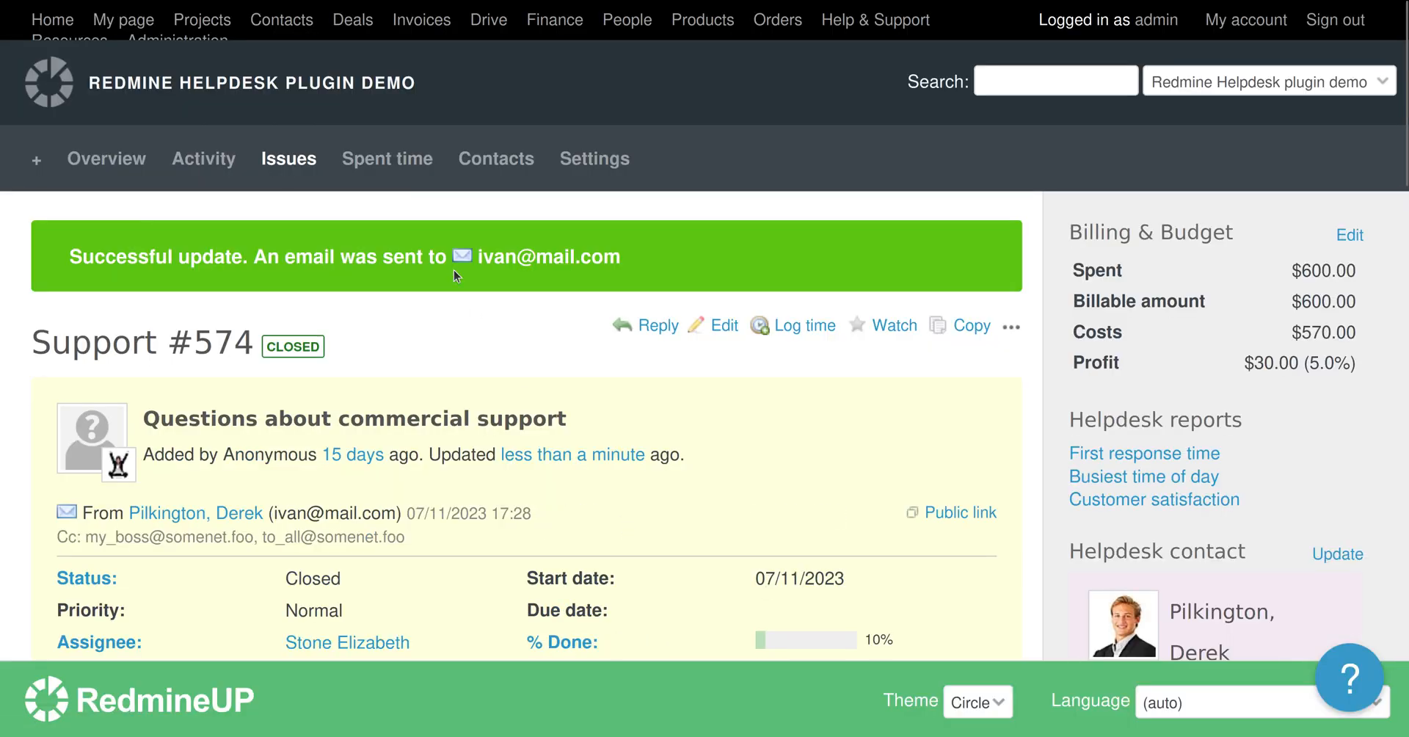
scroll(509, 372, "down", 6)
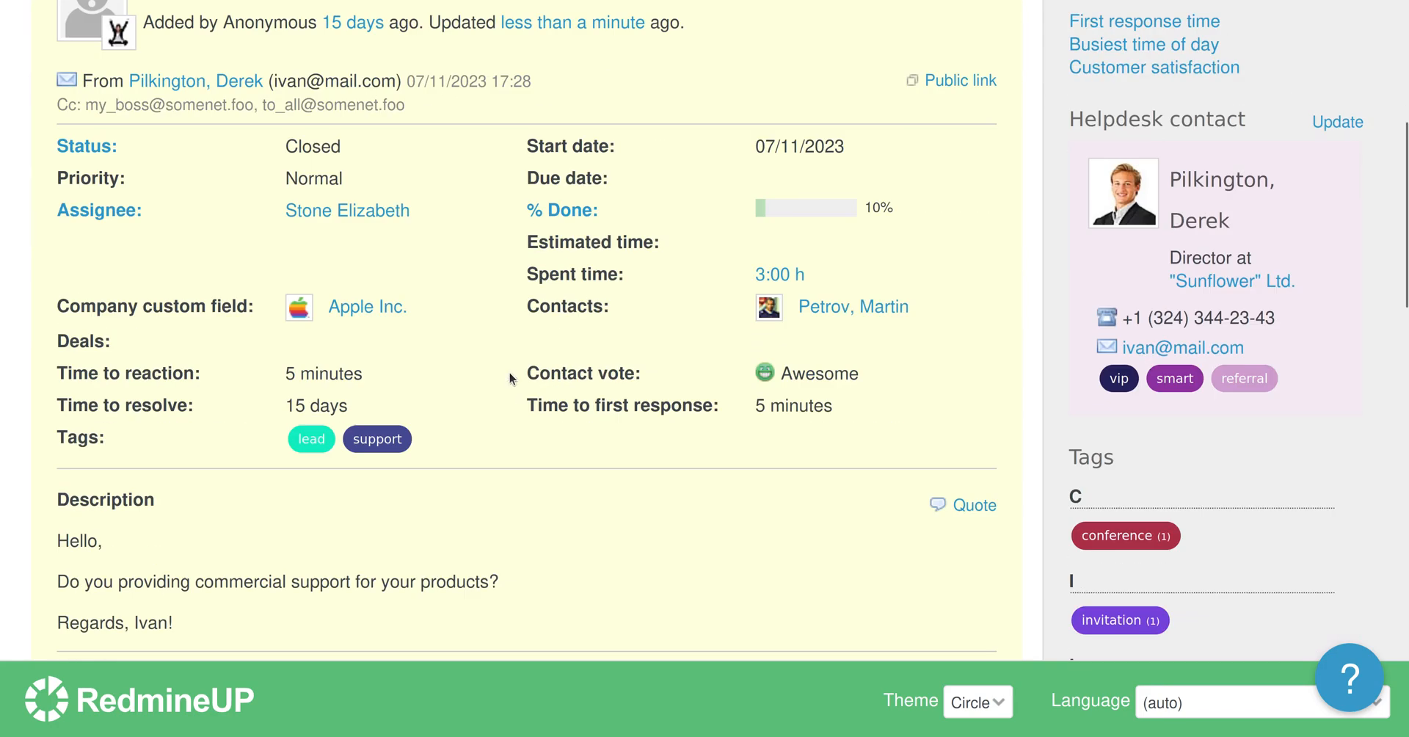
scroll(509, 372, "up", 6)
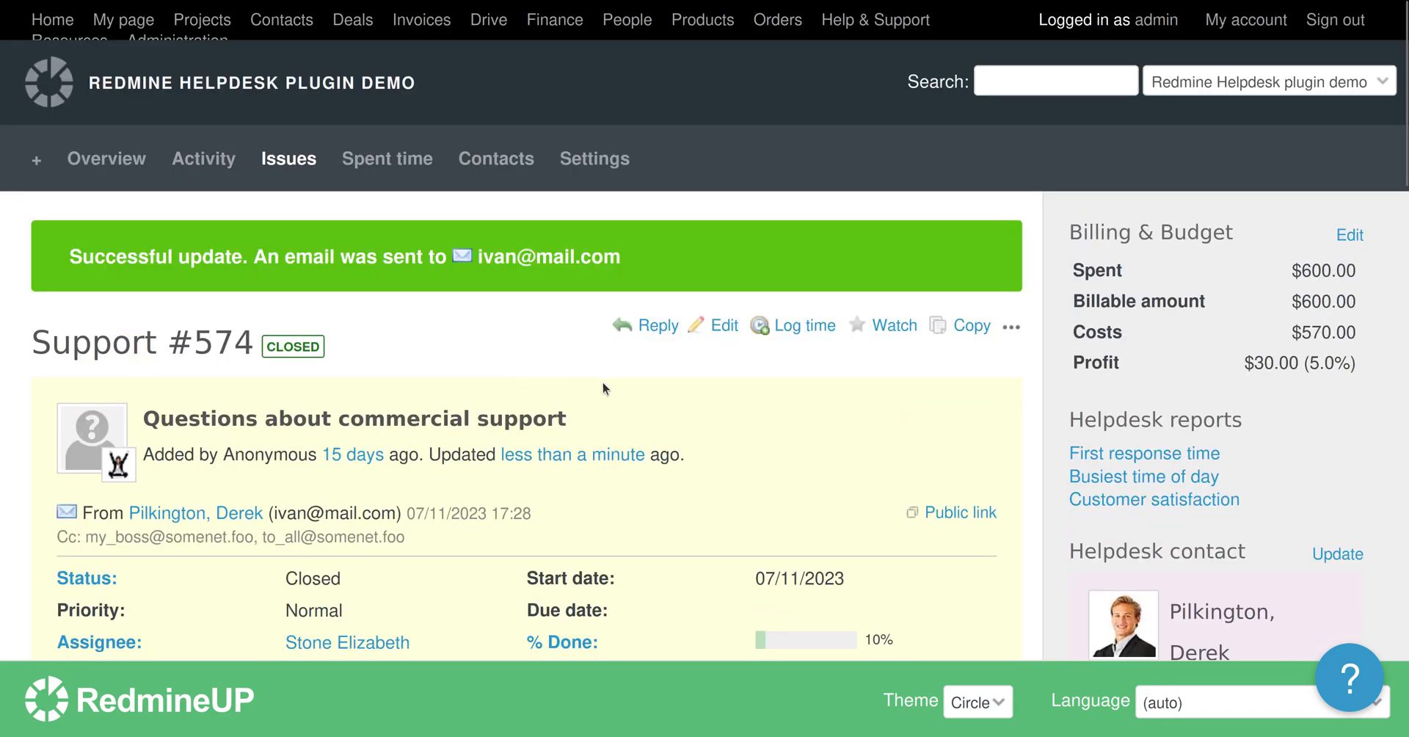
left_click(722, 336)
Write a follow-up reply that greets the client and adds 'I forgot to tell you something.....' above it.
scroll(671, 408, "down", 10)
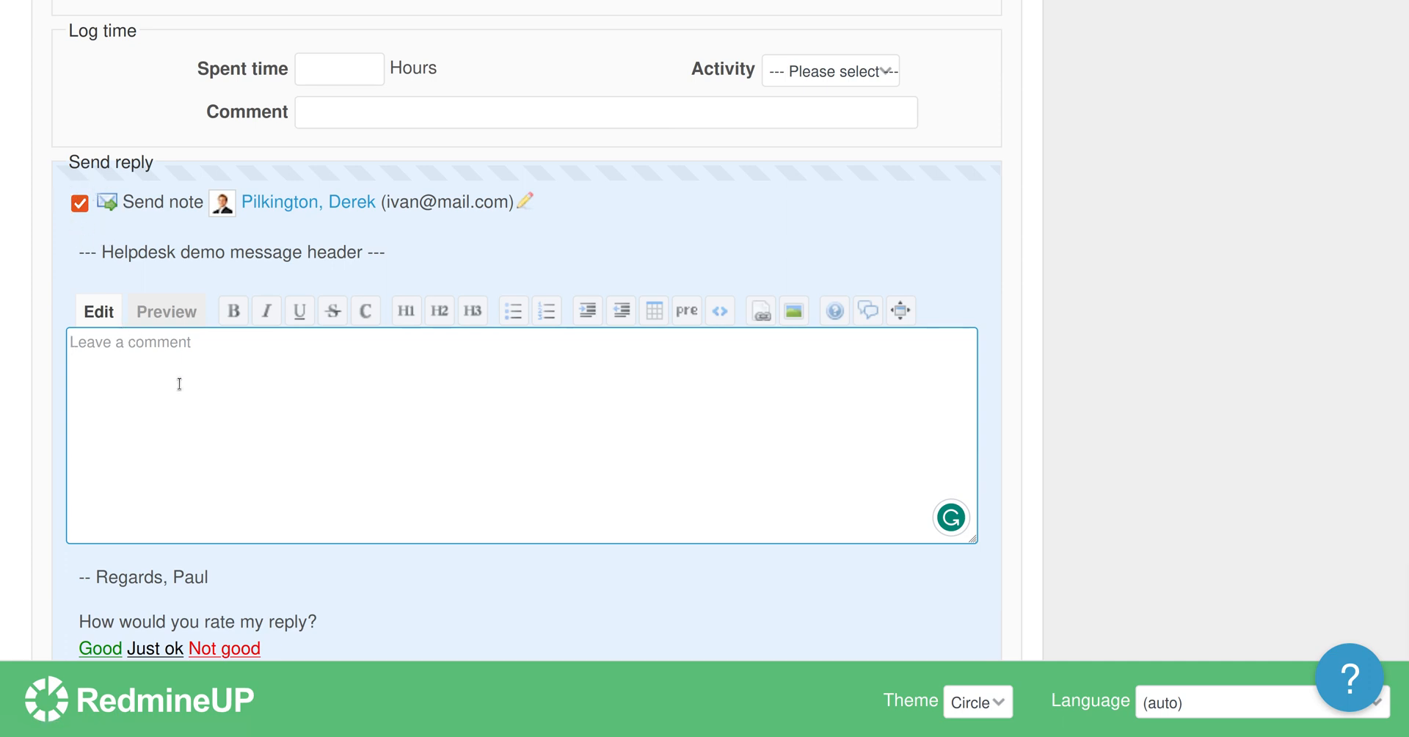
type("Second mes")
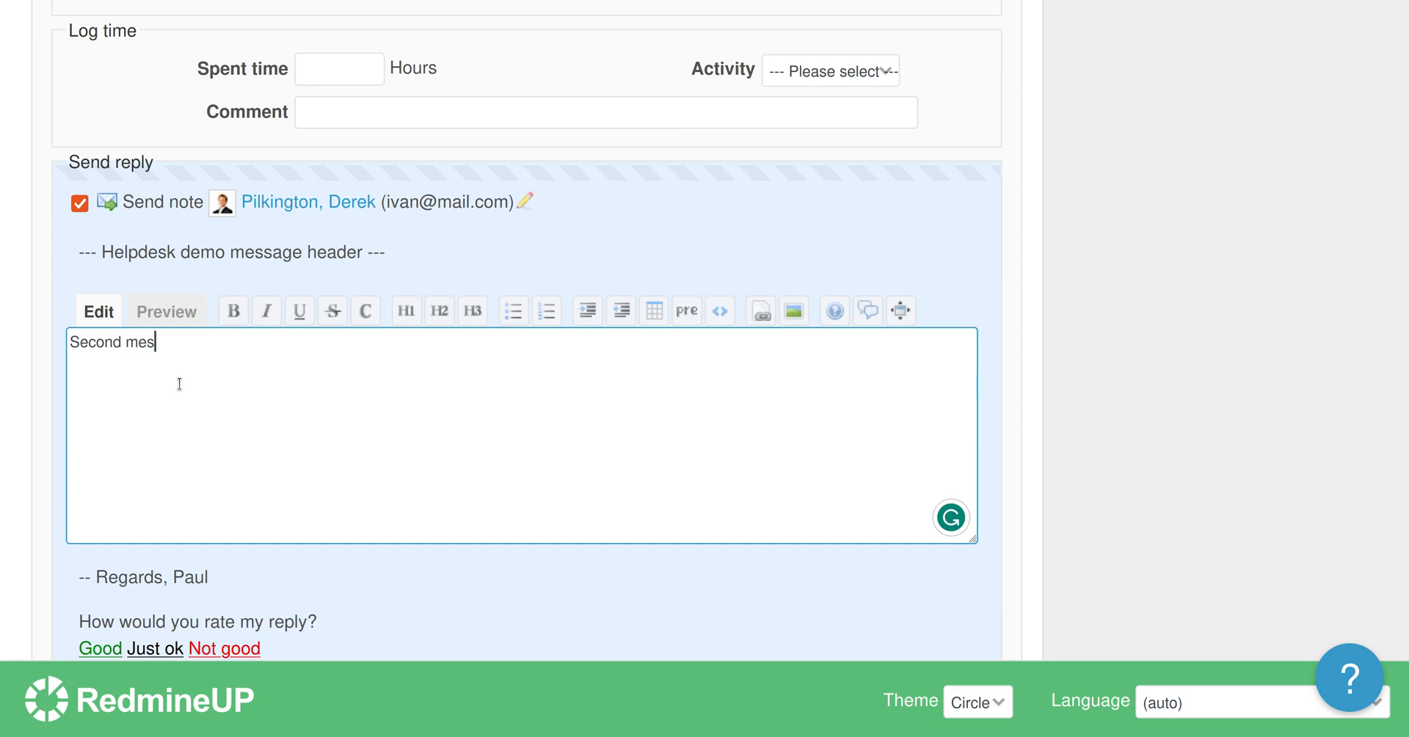
type("sage to Derek")
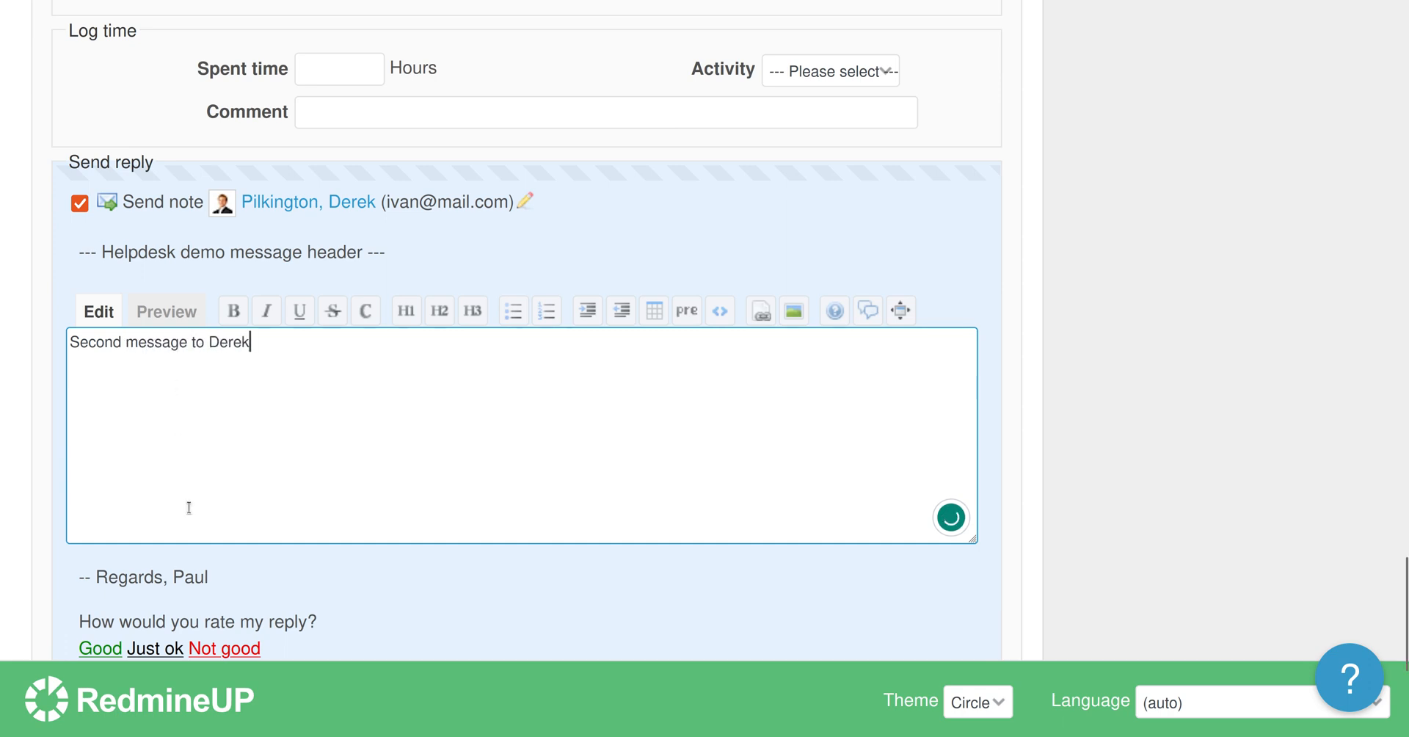
left_click(70, 342)
key("Return")
key("Return")
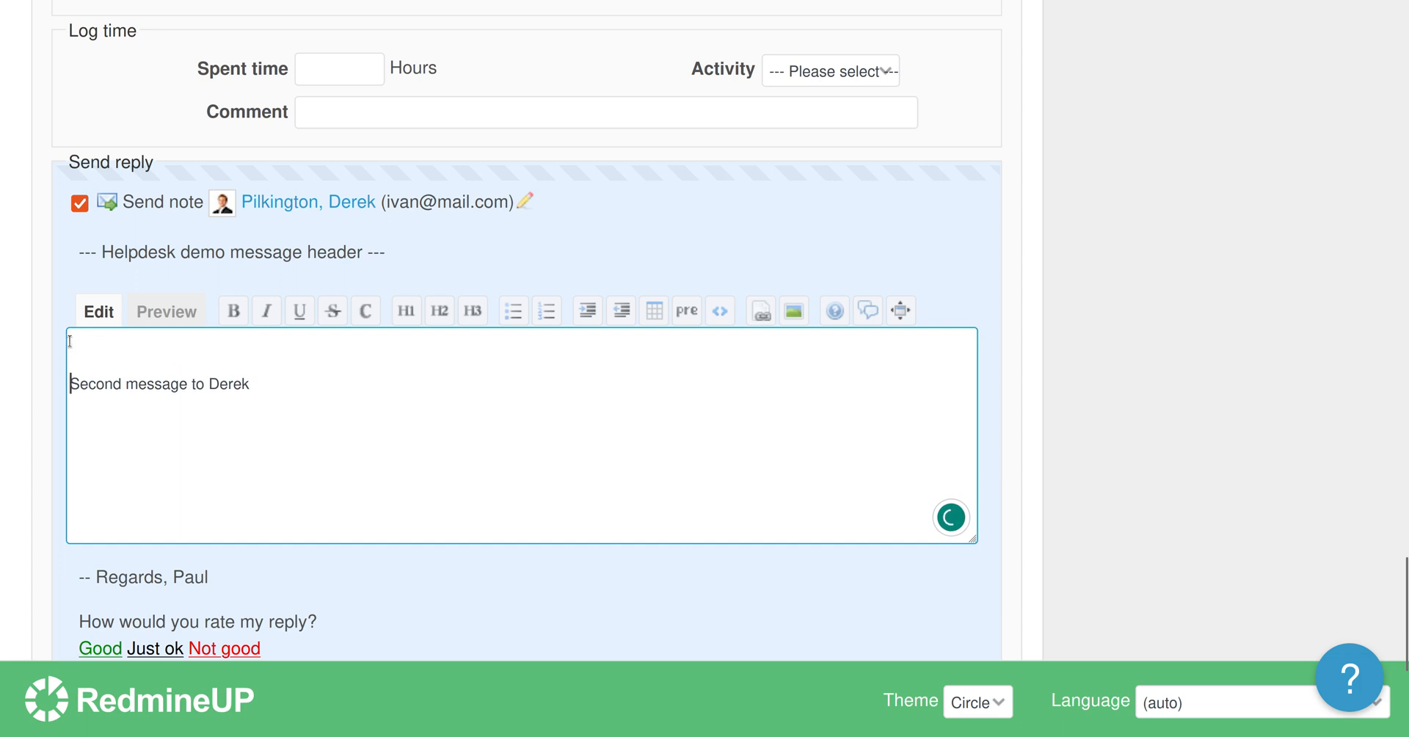
left_click(70, 342)
type("Hi Derek,")
key("Return")
key("Return")
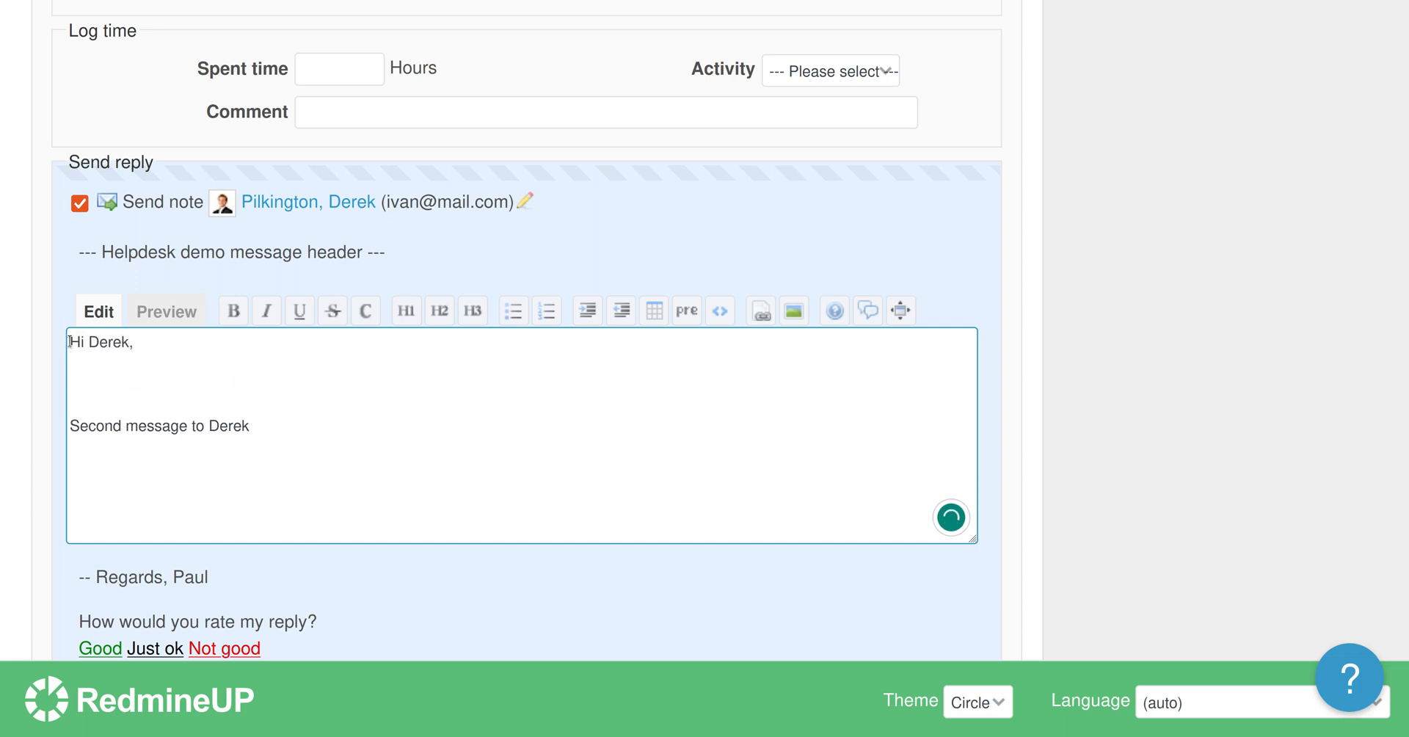
type("I forgot to tell you something.....")
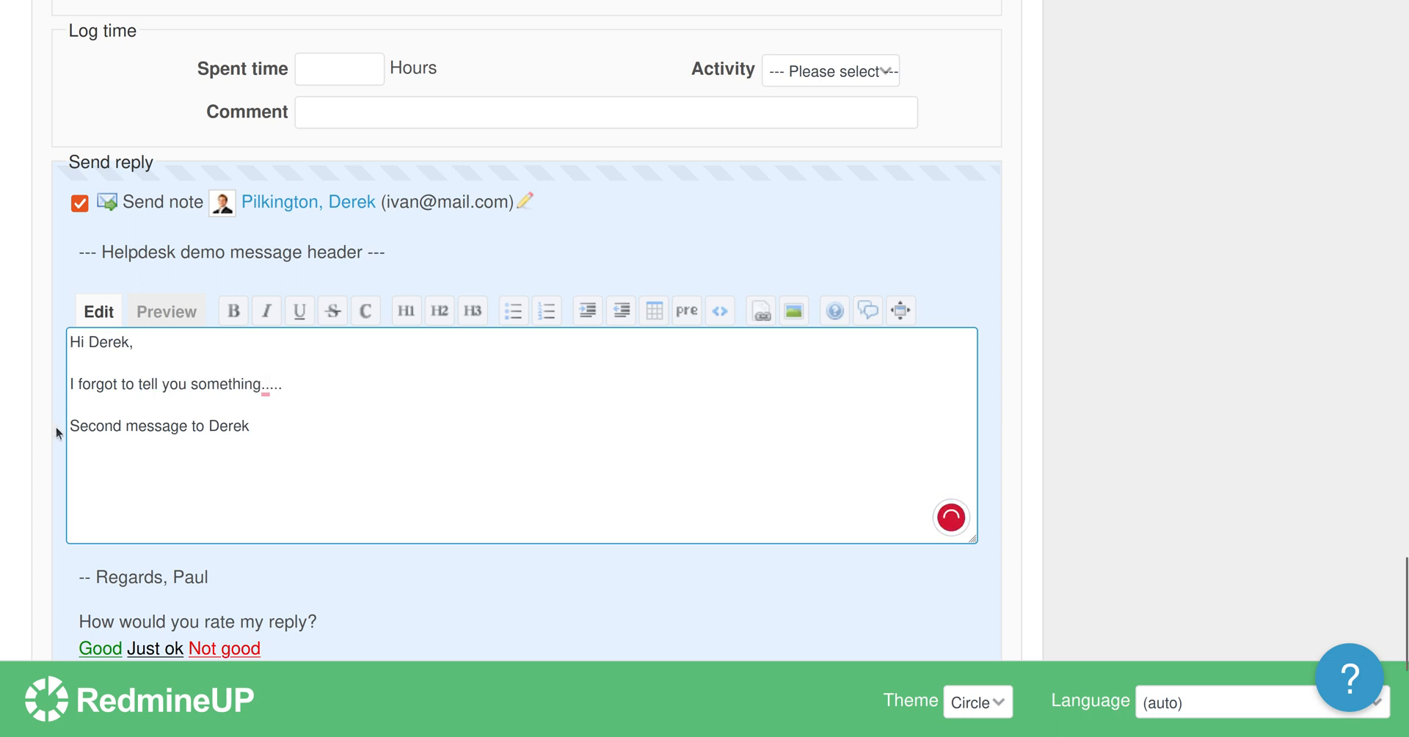
Submit the follow-up with Send note checked so it is emailed to the client.
scroll(56, 431, "down", 5)
left_click(78, 484)
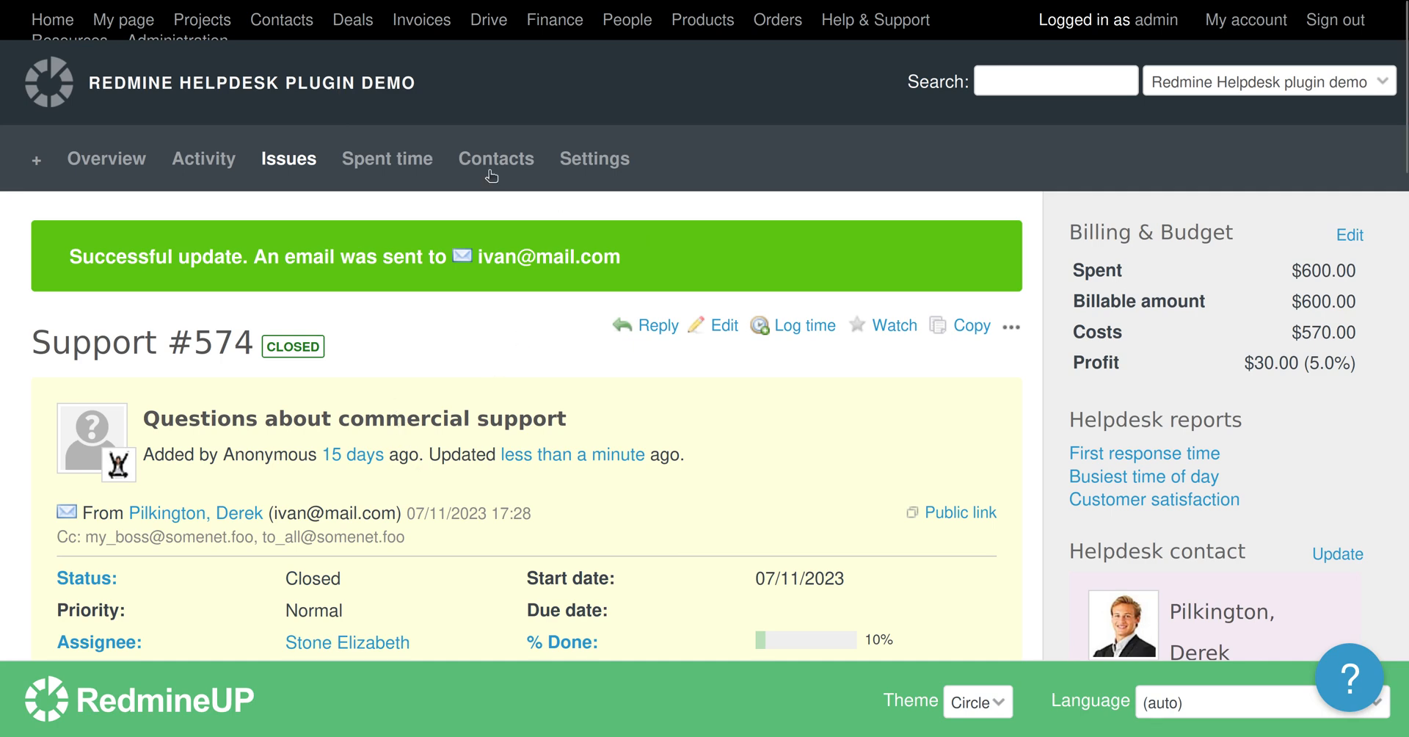
key("ctrl+minus")
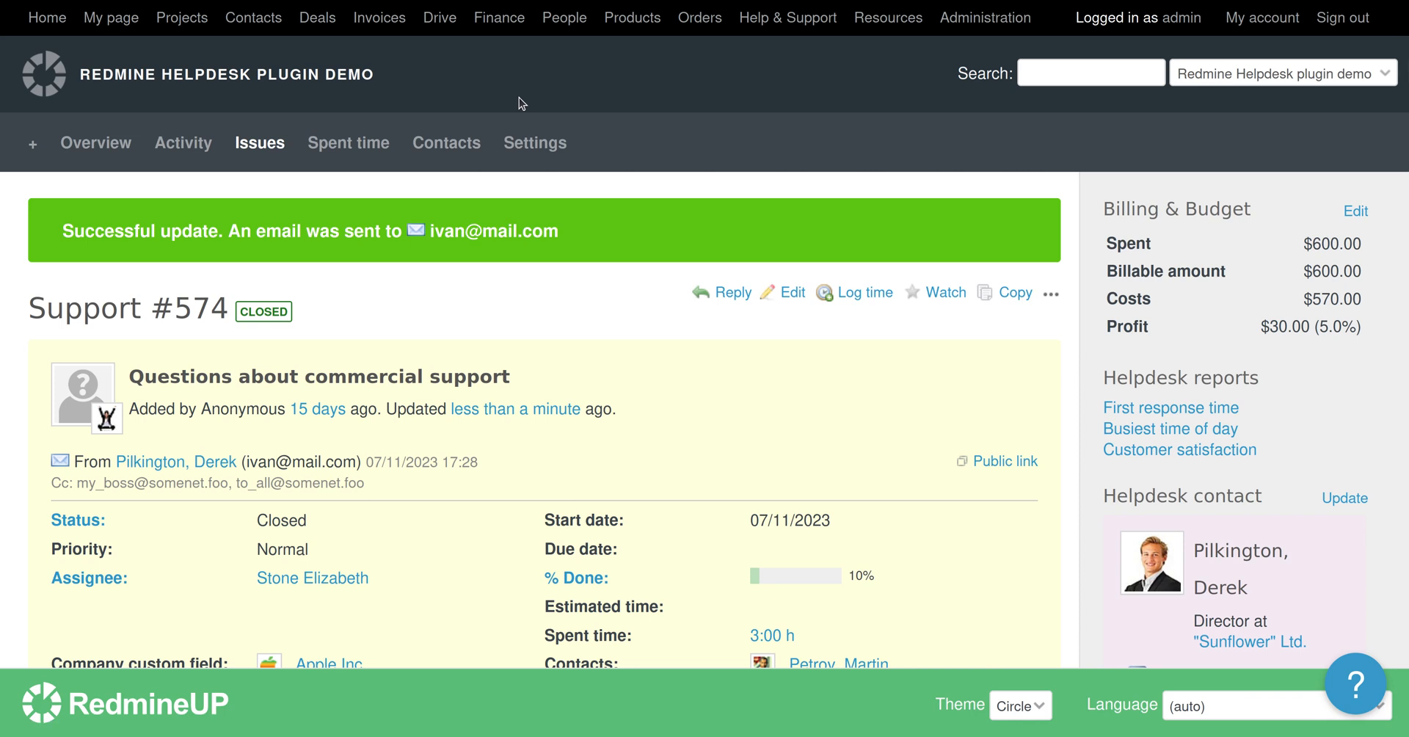
Untick 'Send note by default' in the Helpdesk plugin settings under Administration > Plugins, and apply.
left_click(977, 20)
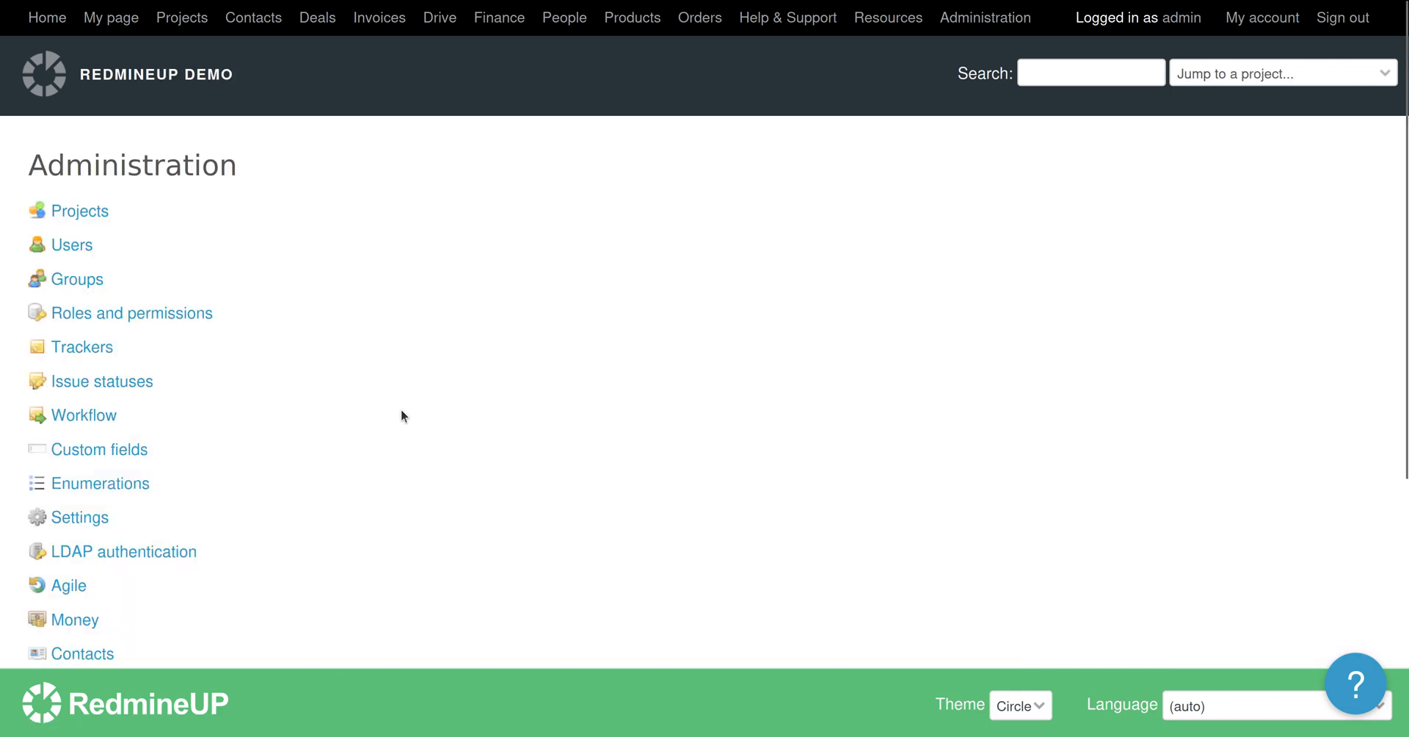
scroll(401, 408, "down", 5)
left_click(77, 533)
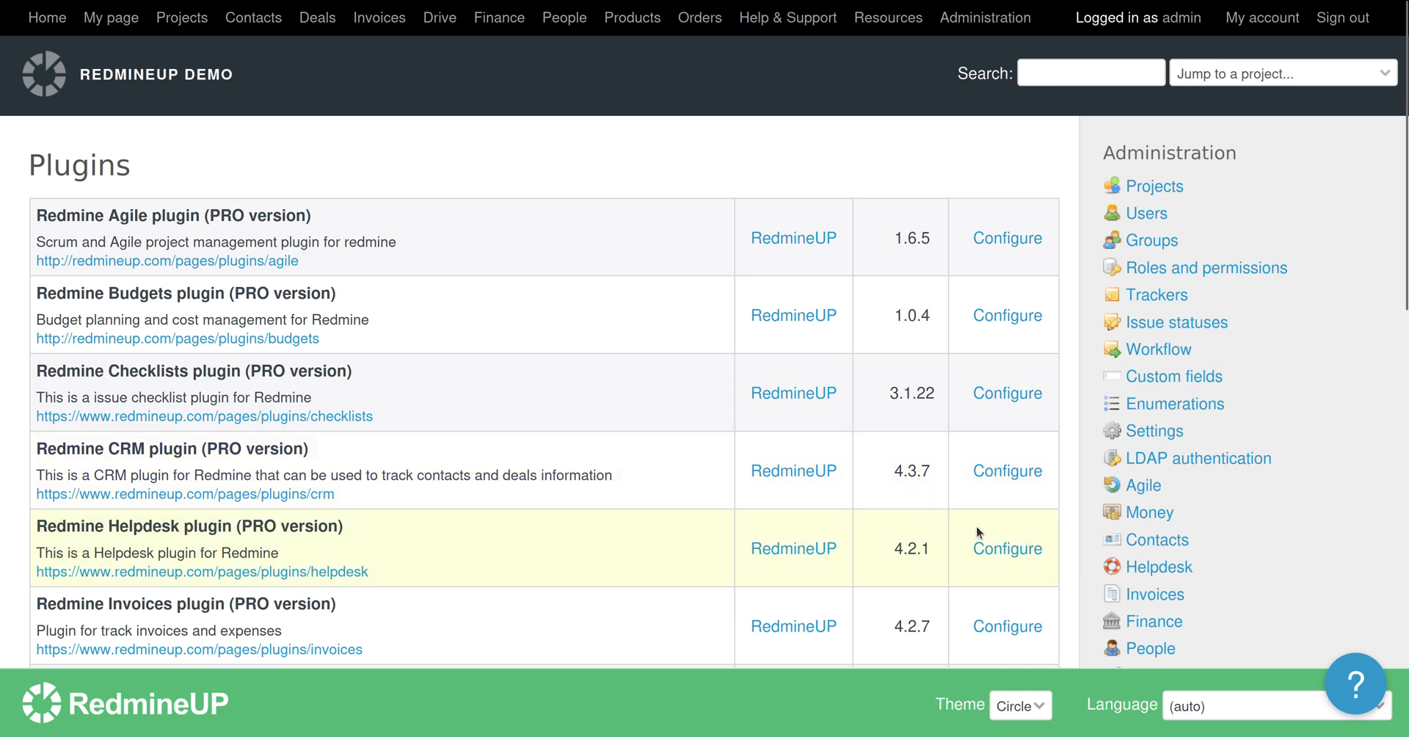
left_click(993, 547)
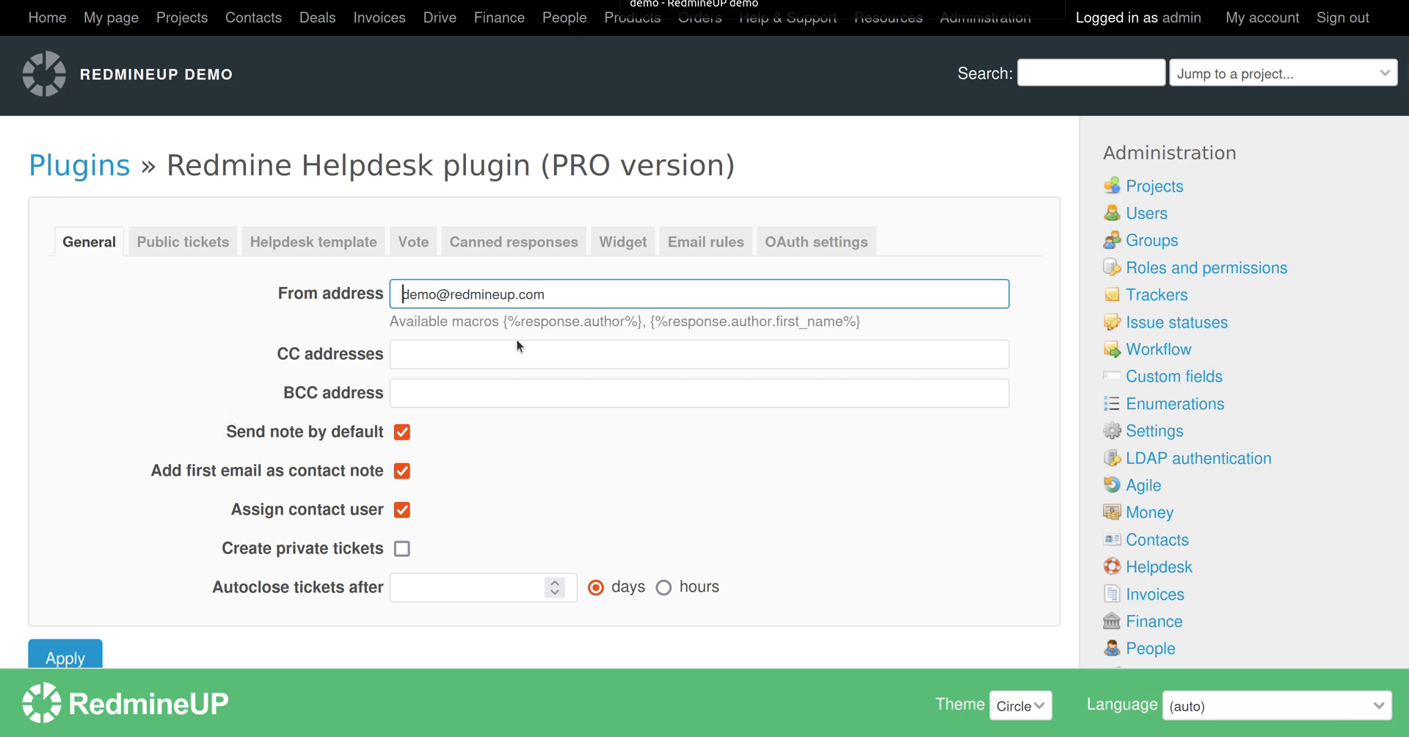
left_click(403, 433)
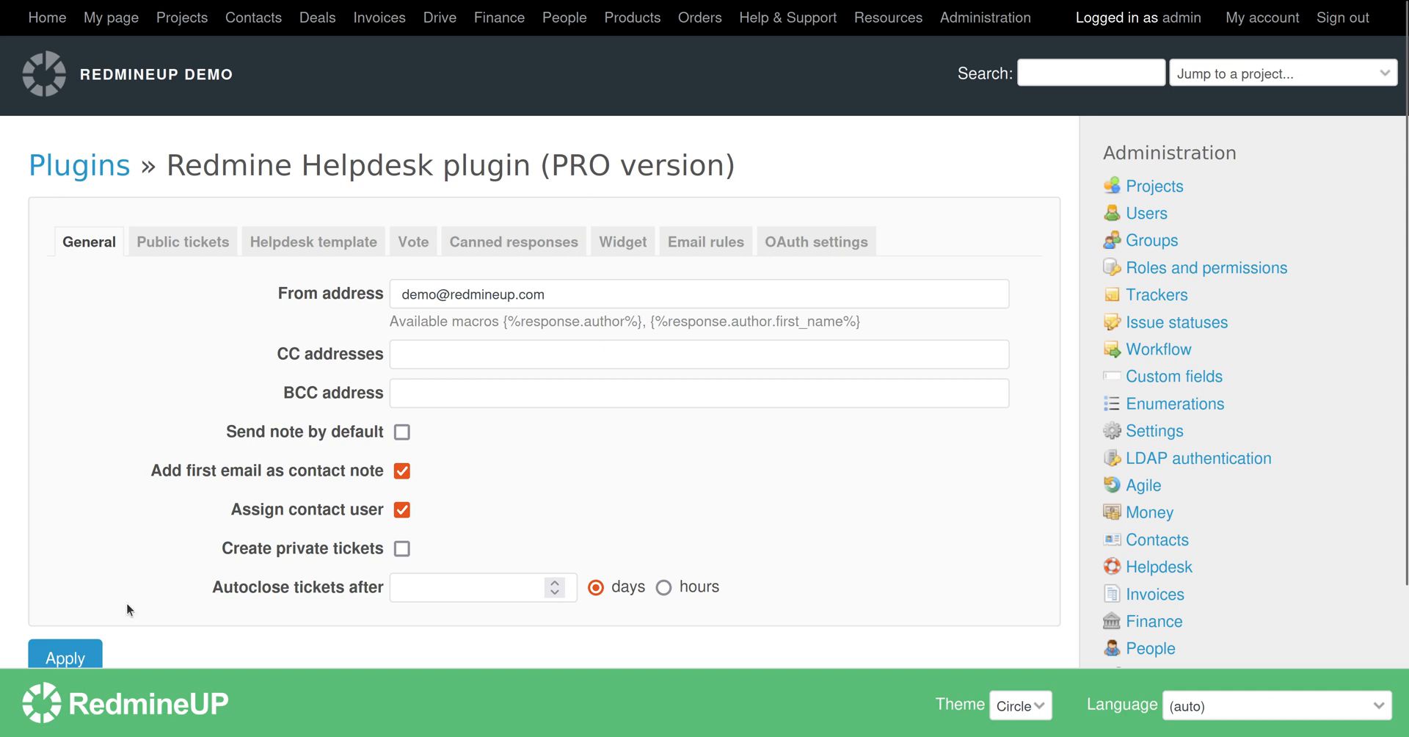
left_click(79, 659)
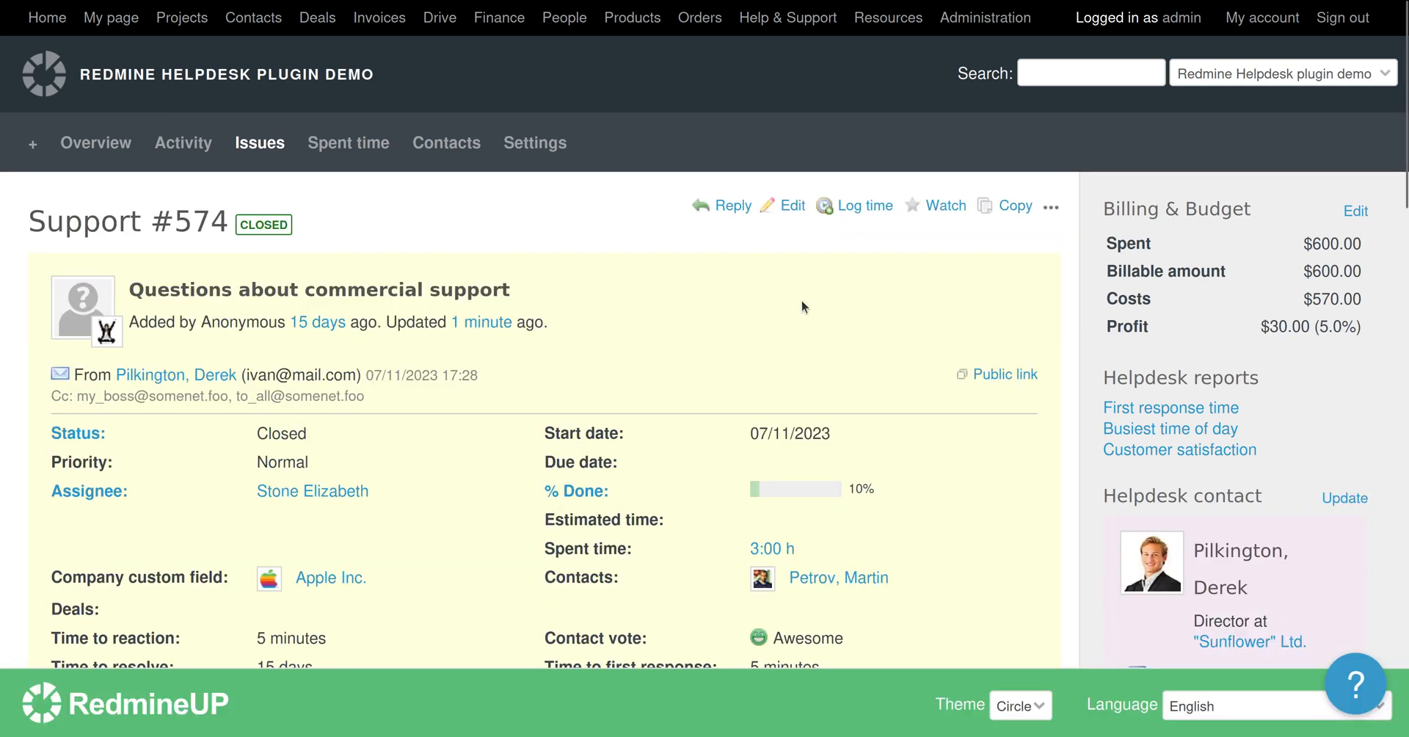
In #574's edit form, write the unsent note 'Hi colleagues, just to tell you that this case with the client is solved'.
left_click(784, 208)
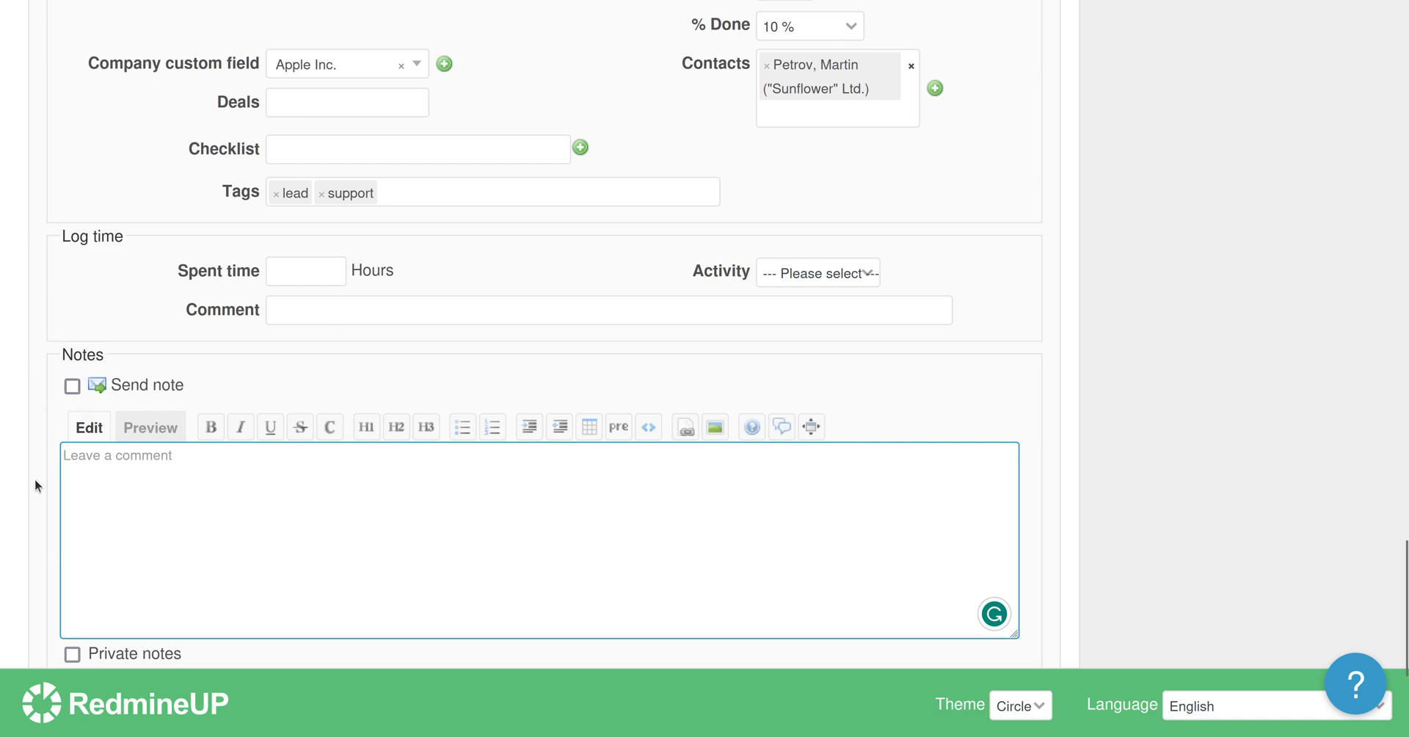
scroll(173, 463, "down", 2)
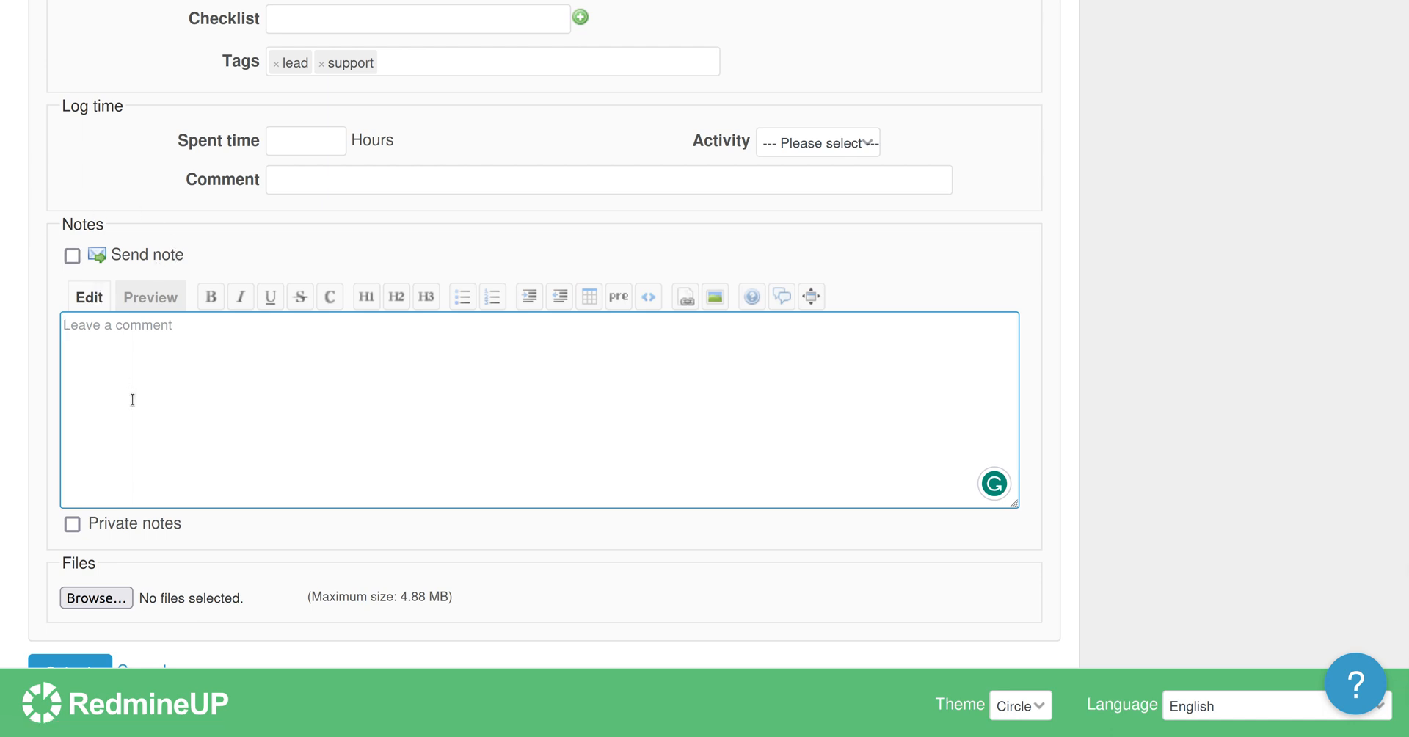
type("Hi colleg")
key("BackSpace")
type("gues")
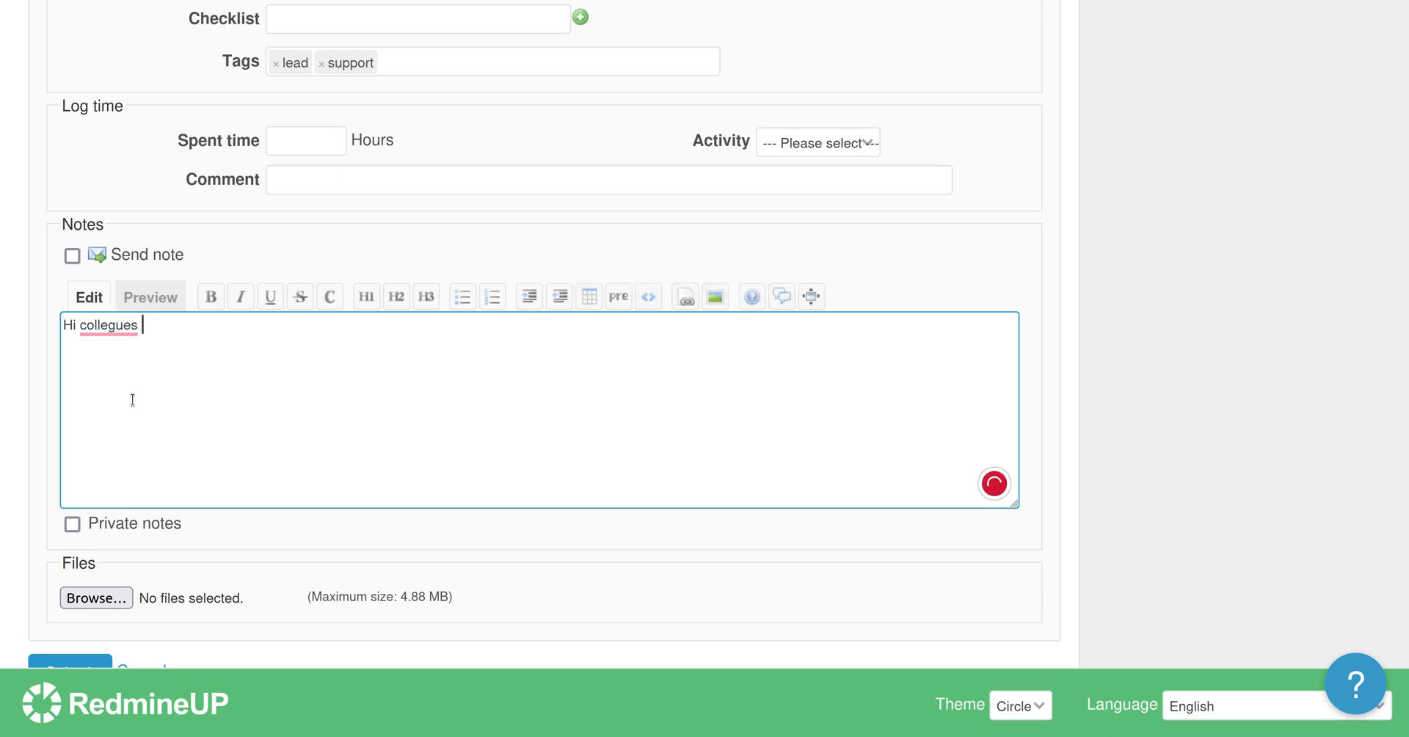
mouse_move(109, 325)
left_click(126, 355)
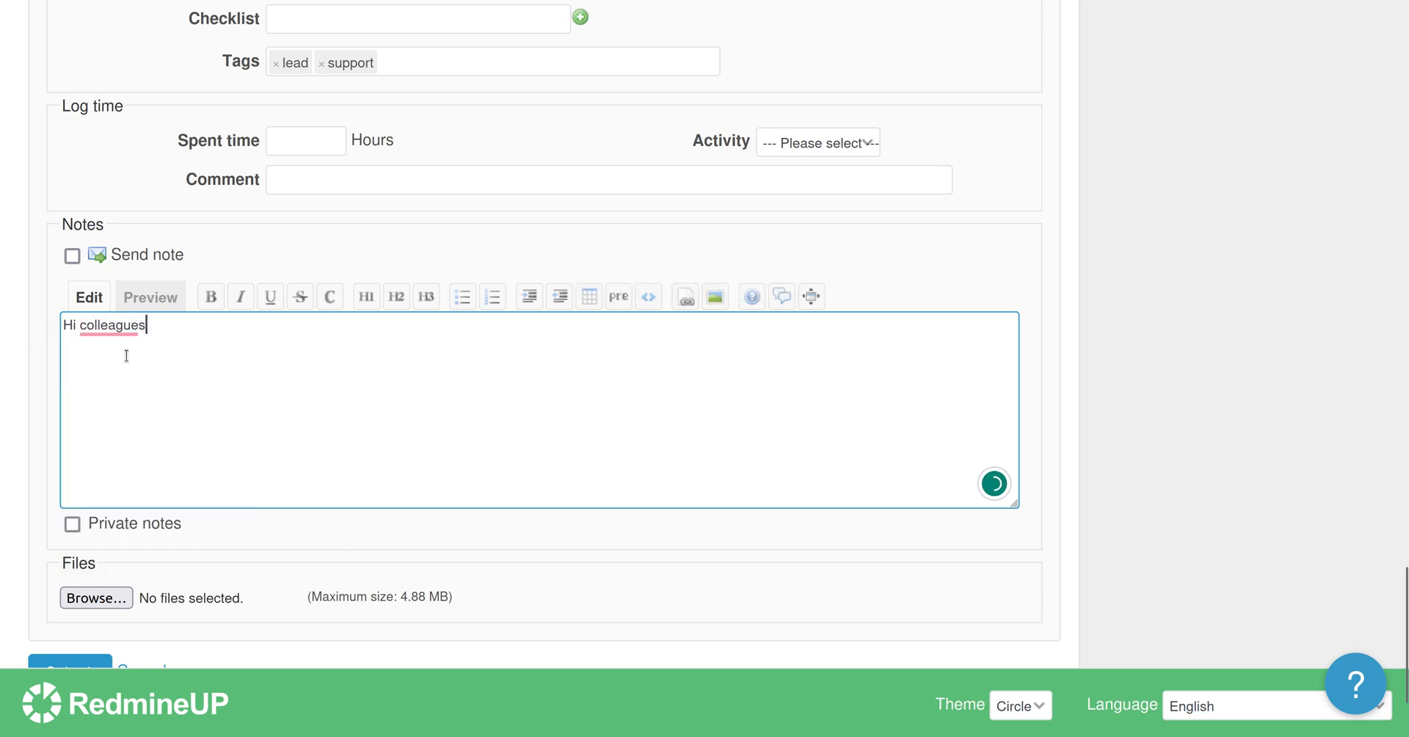
key("BackSpace")
type(", ")
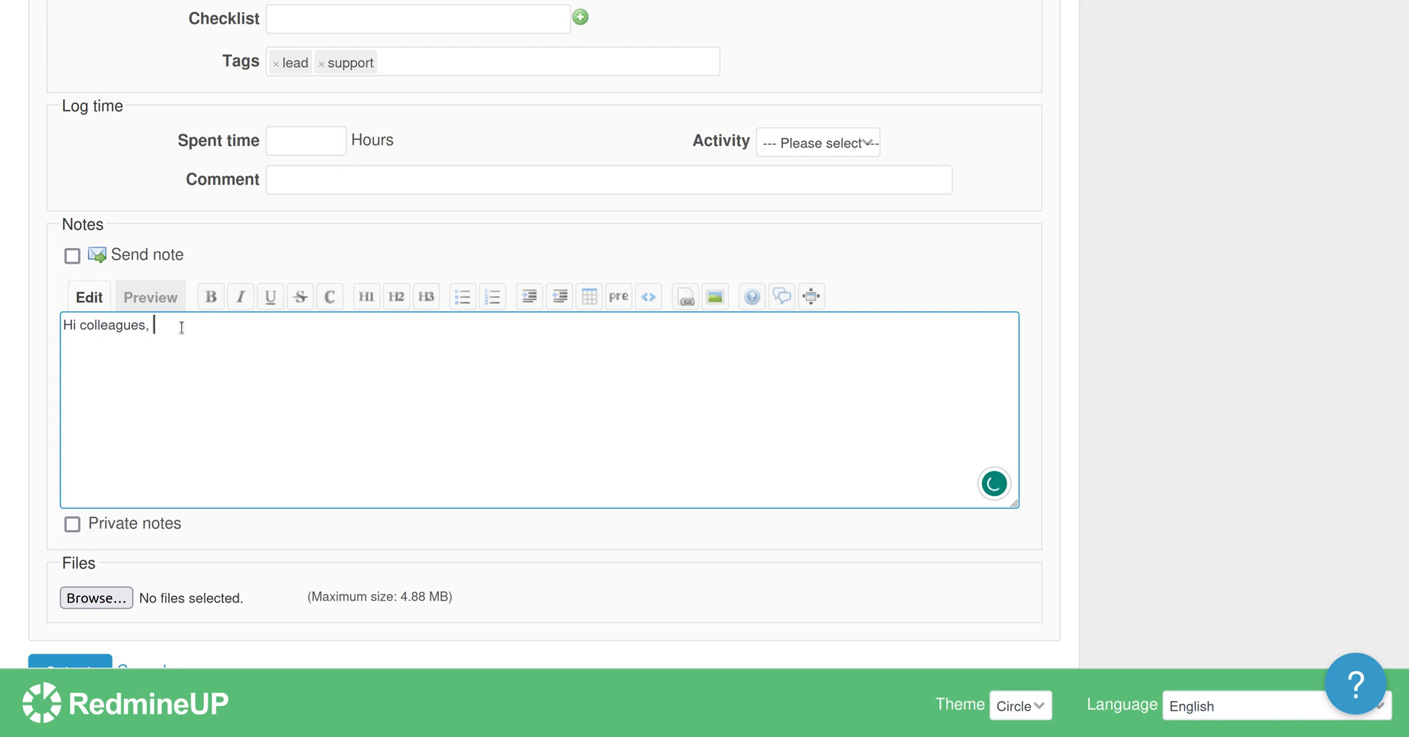
type("just to tell you that this cas")
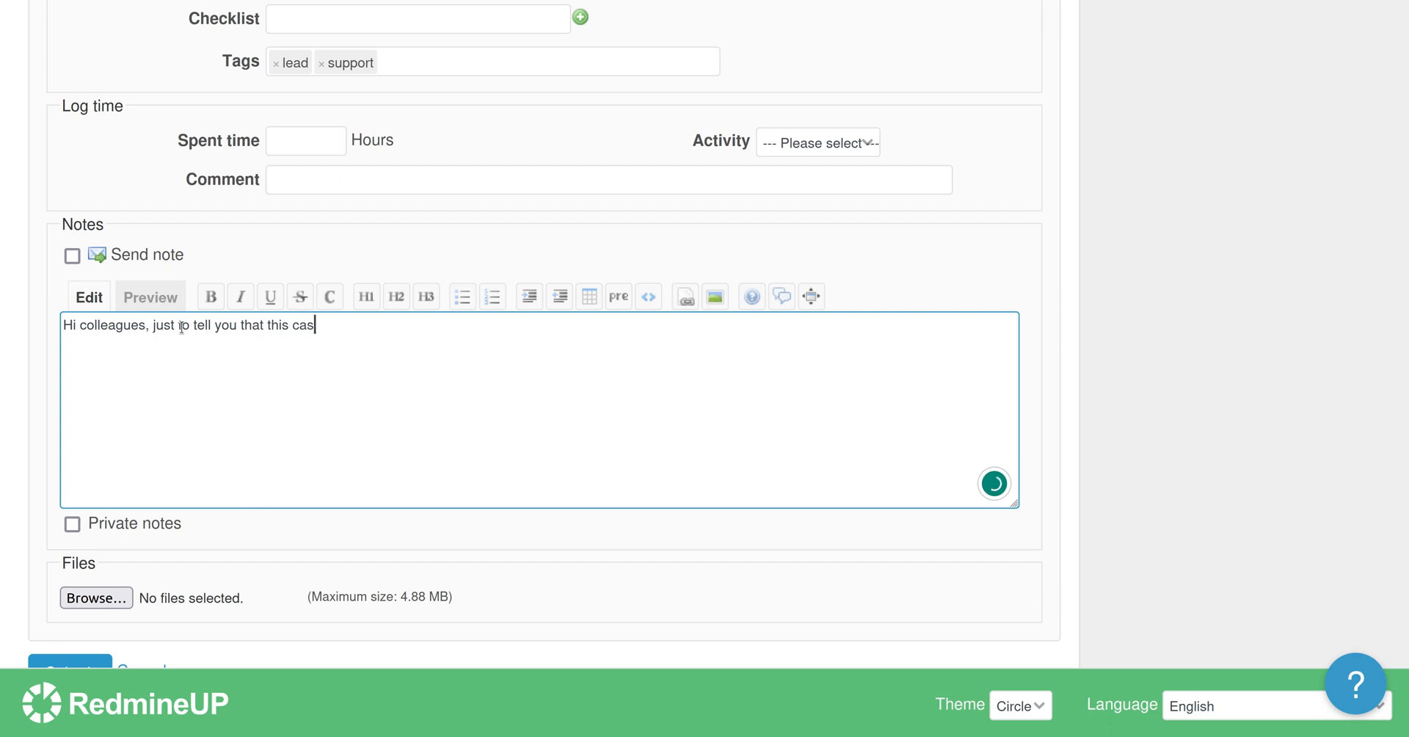
type("e with the client is so")
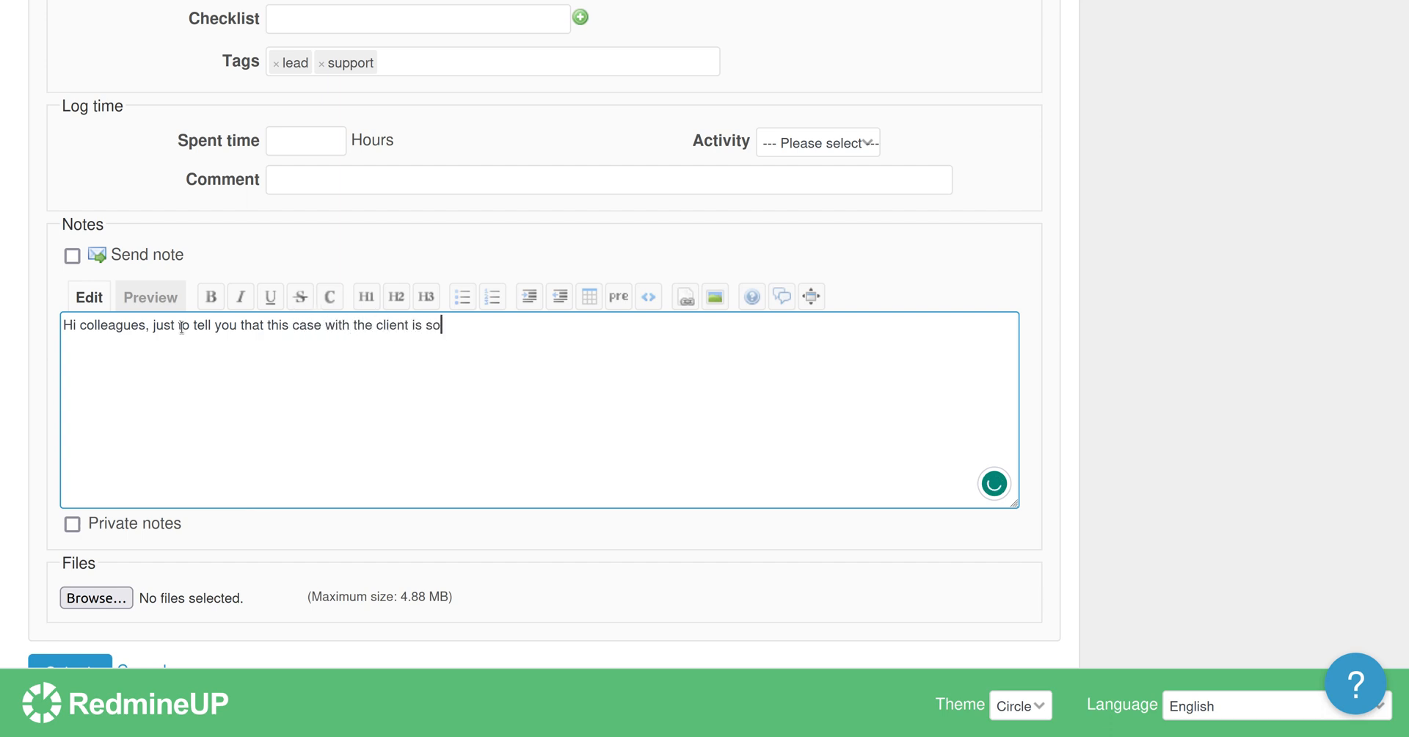
type("lved")
scroll(27, 443, "down", 3)
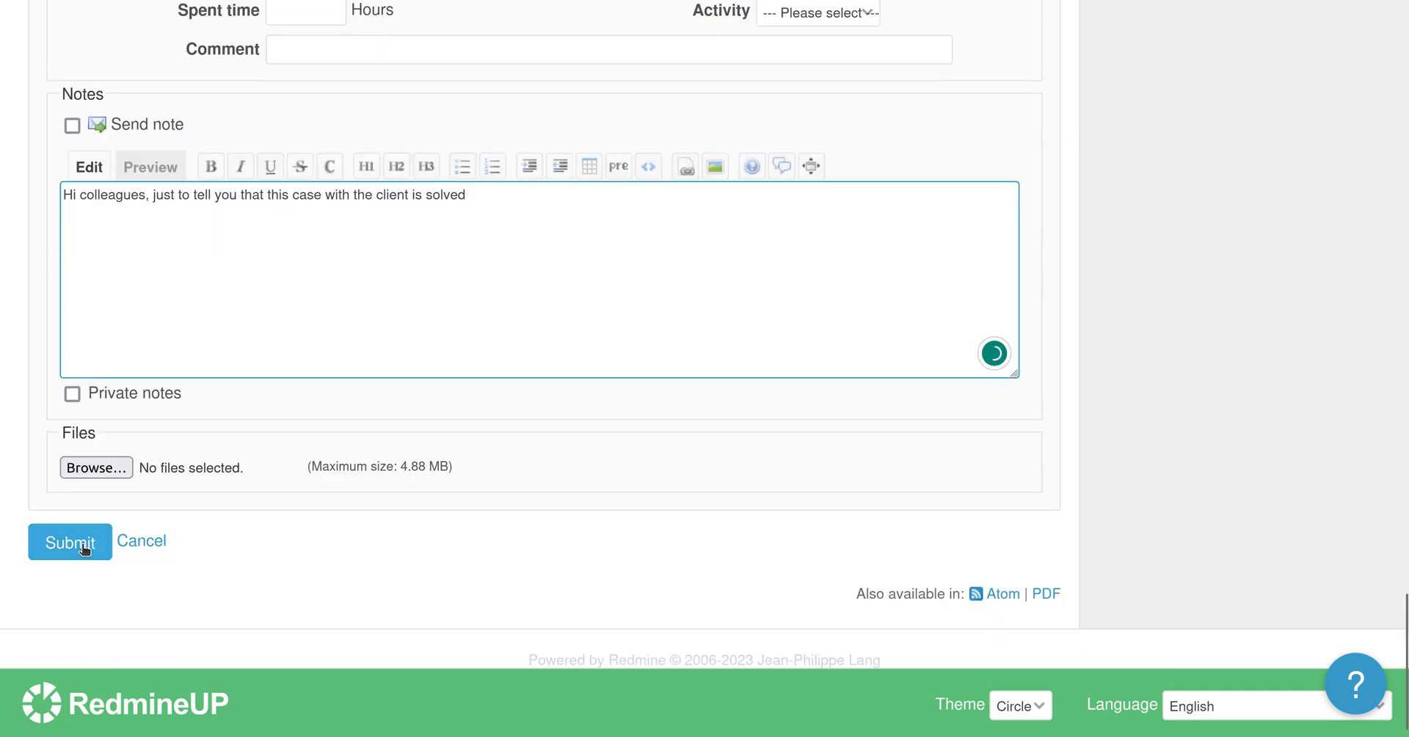
left_click(84, 547)
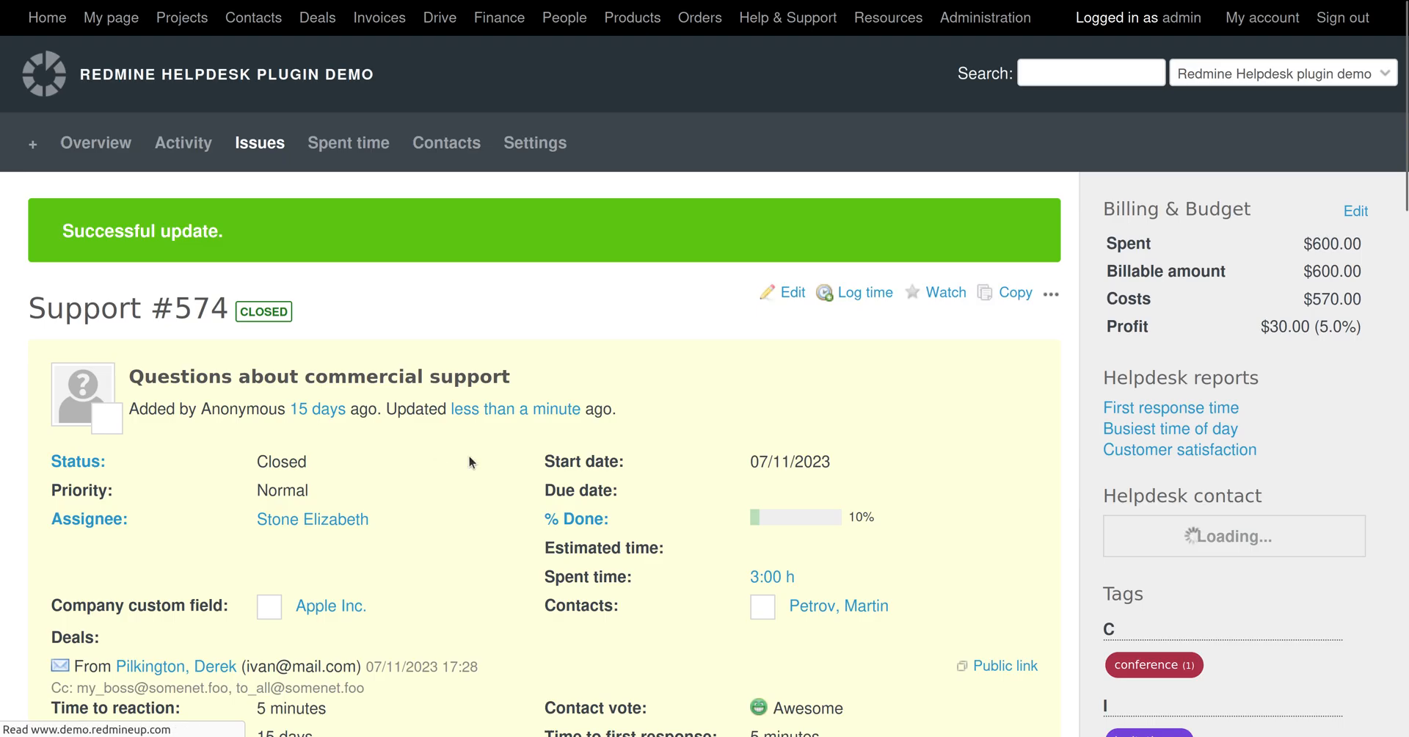
scroll(517, 495, "down", 1)
scroll(517, 495, "down", 20)
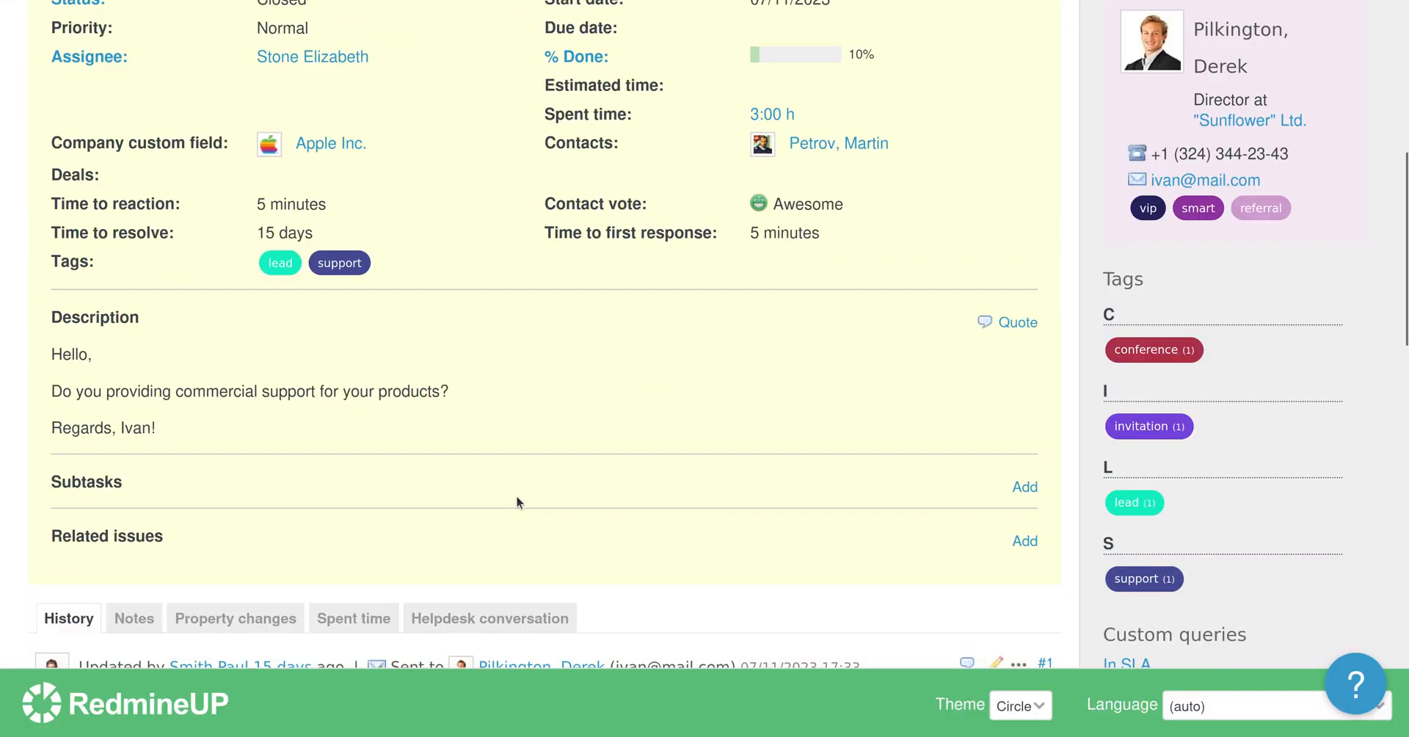
scroll(517, 497, "down", 2)
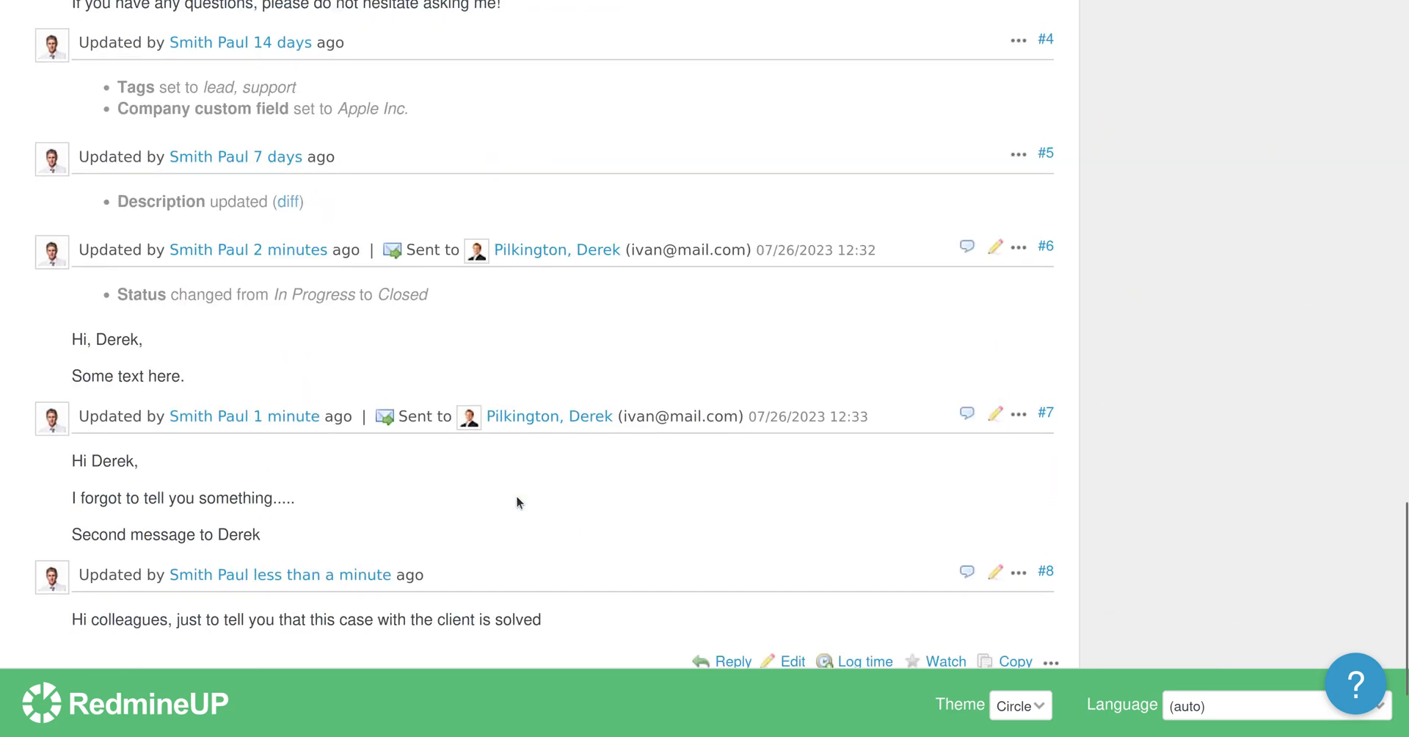
scroll(517, 498, "down", 2)
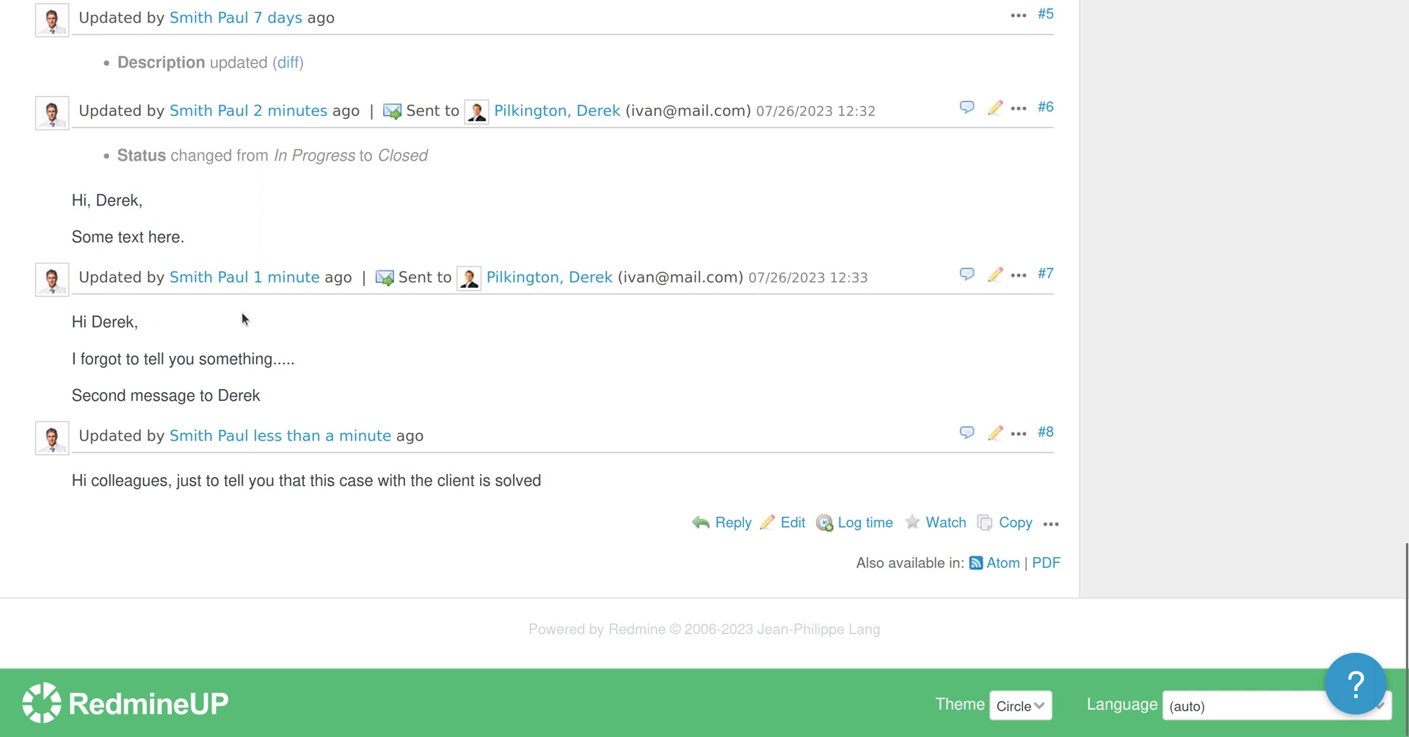
mouse_move(384, 280)
mouse_move(395, 121)
triple_click(378, 477)
left_click(378, 477)
triple_click(378, 477)
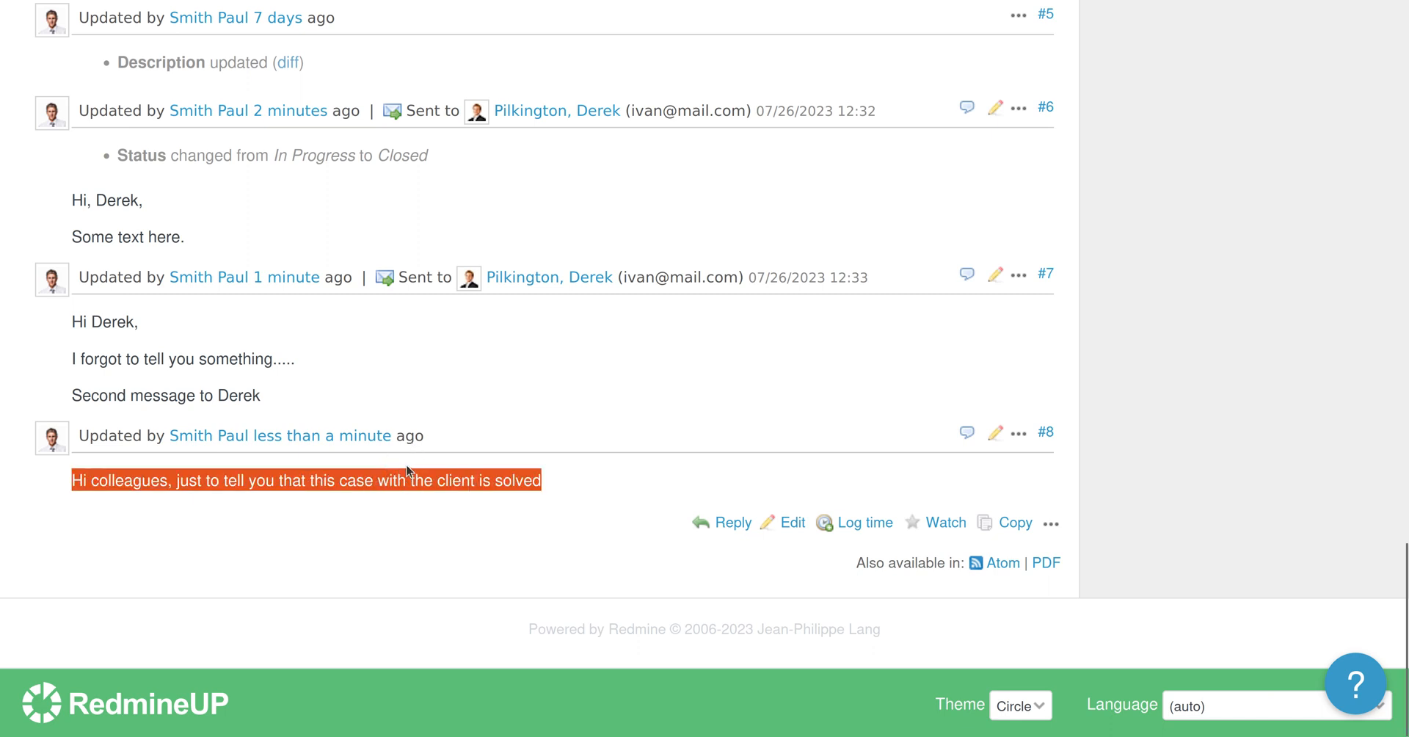
double_click(384, 479)
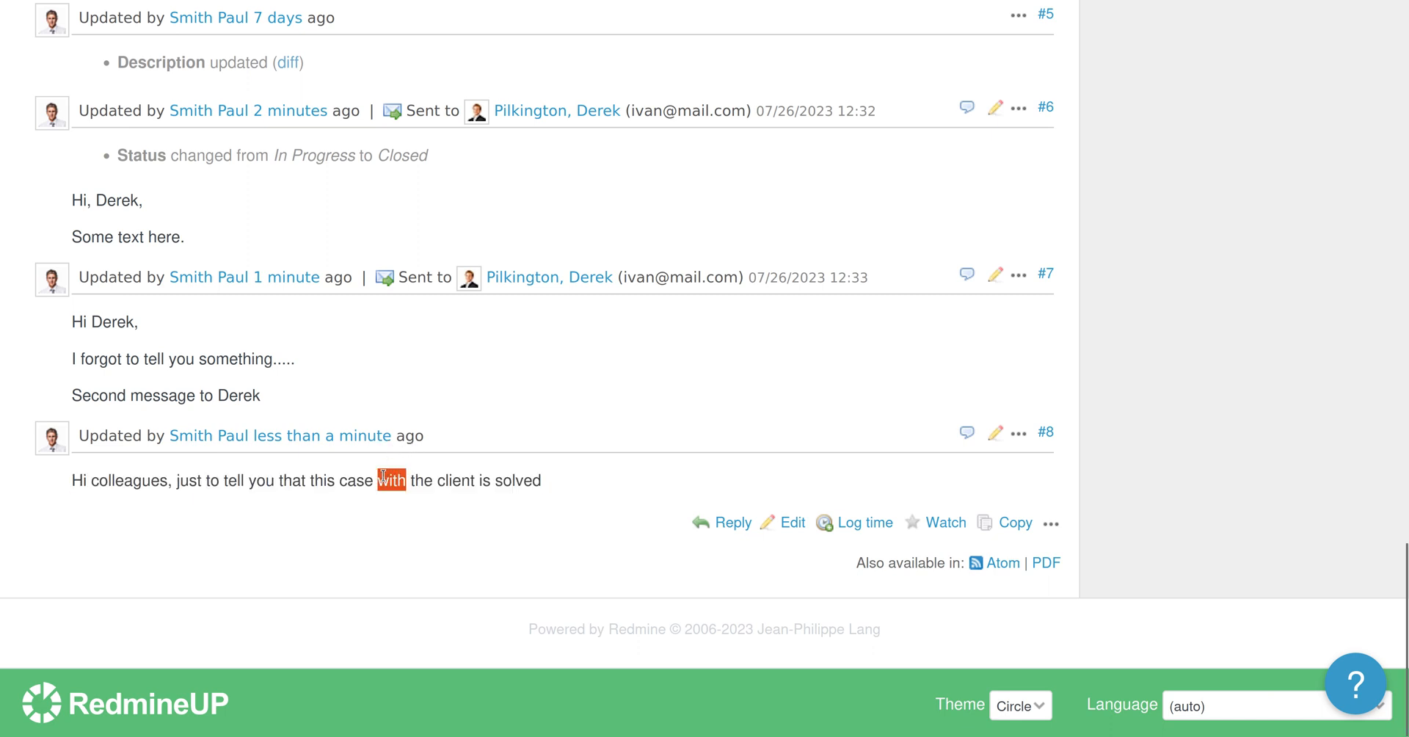
double_click(474, 480)
triple_click(473, 480)
scroll(577, 420, "up", 9)
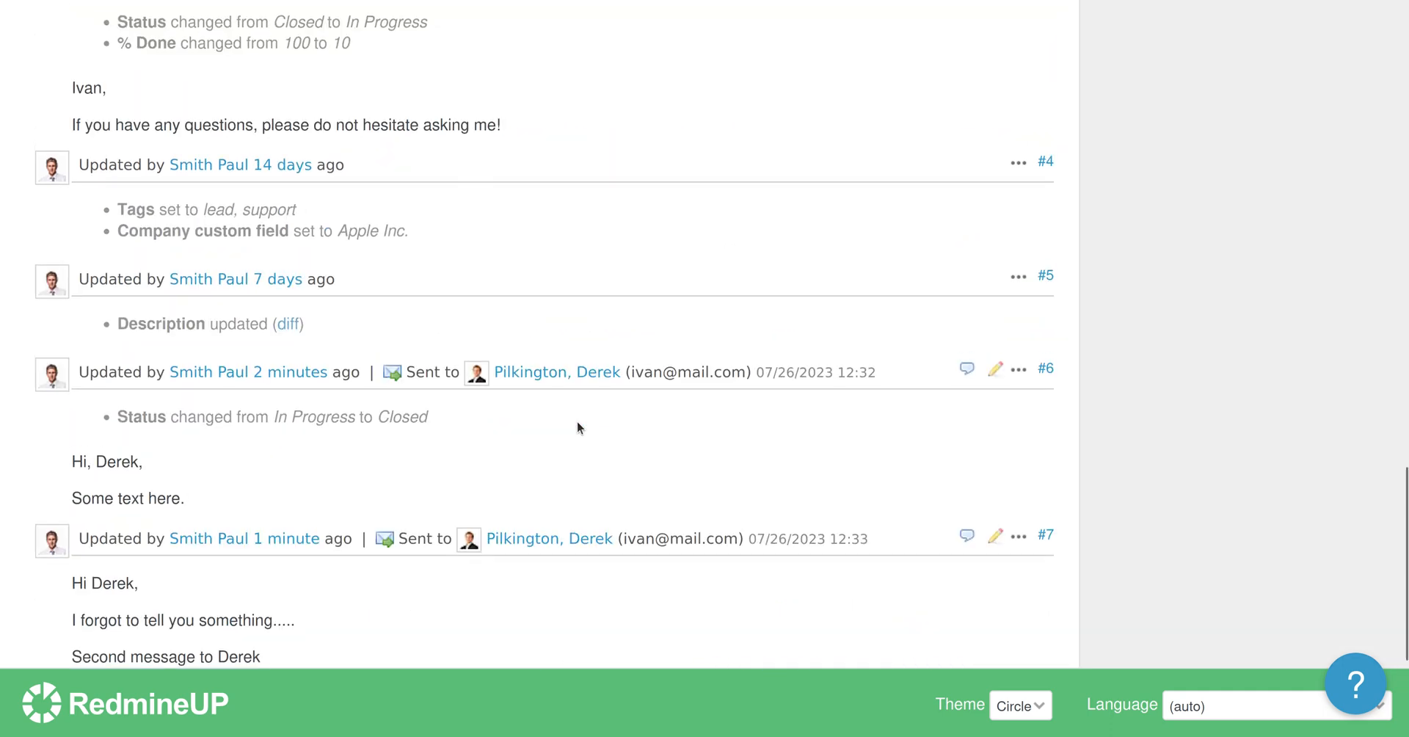
scroll(577, 420, "up", 6)
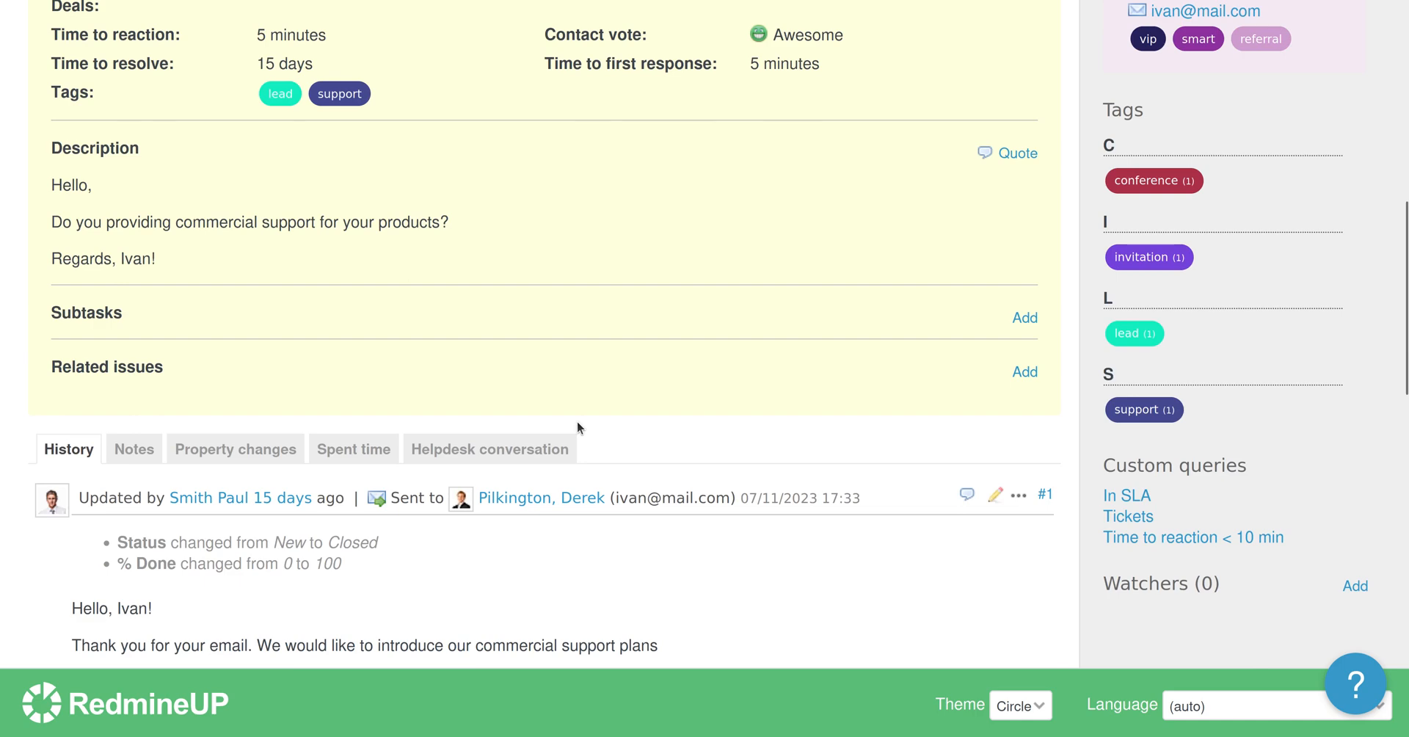
scroll(577, 421, "up", 3)
scroll(577, 428, "up", 2)
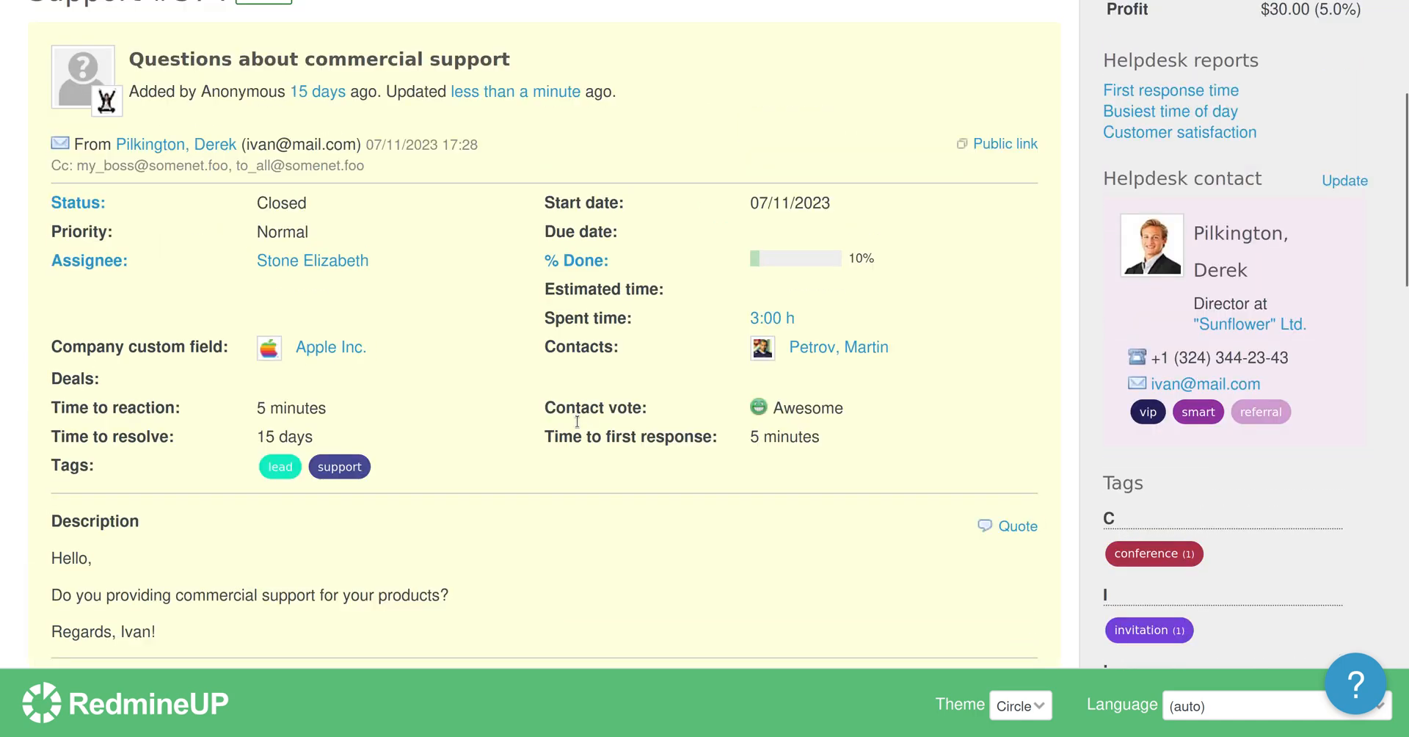
scroll(577, 420, "up", 1)
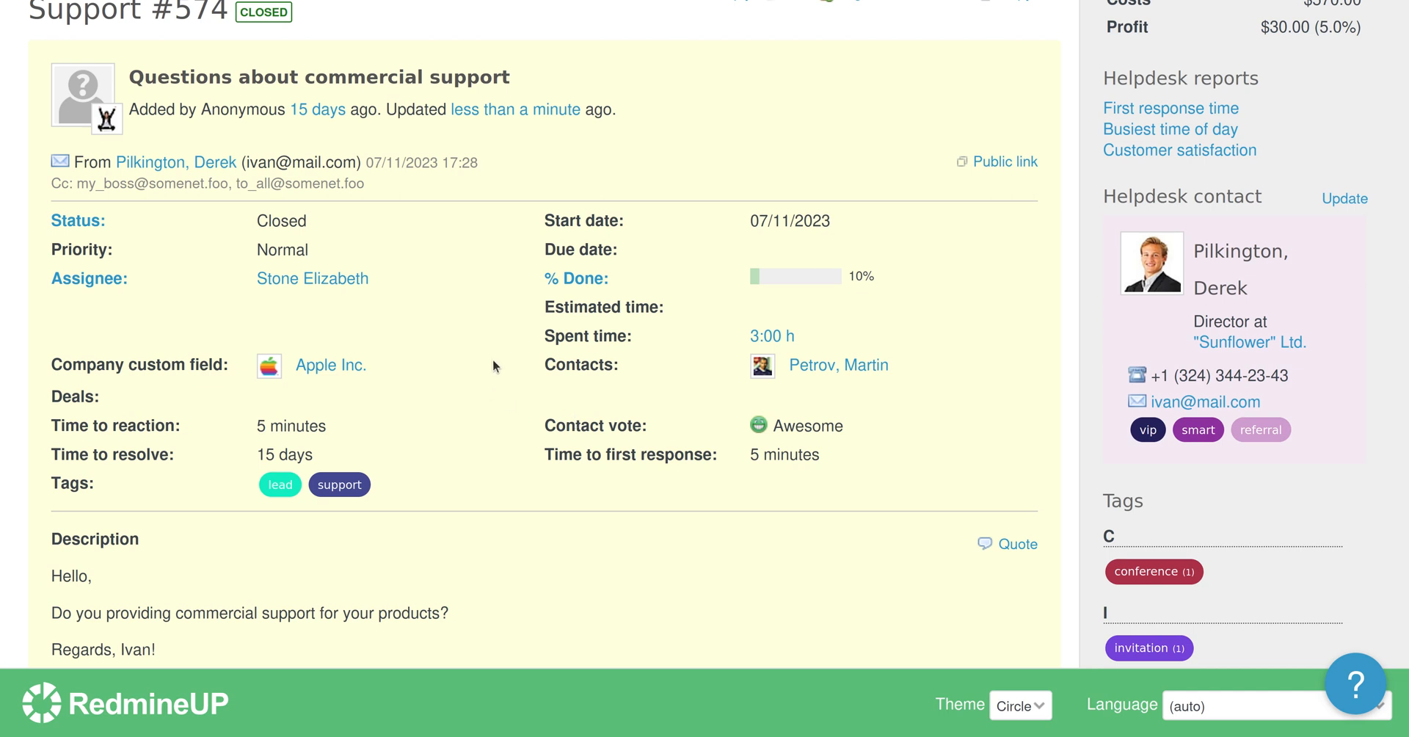
scroll(492, 359, "up", 2)
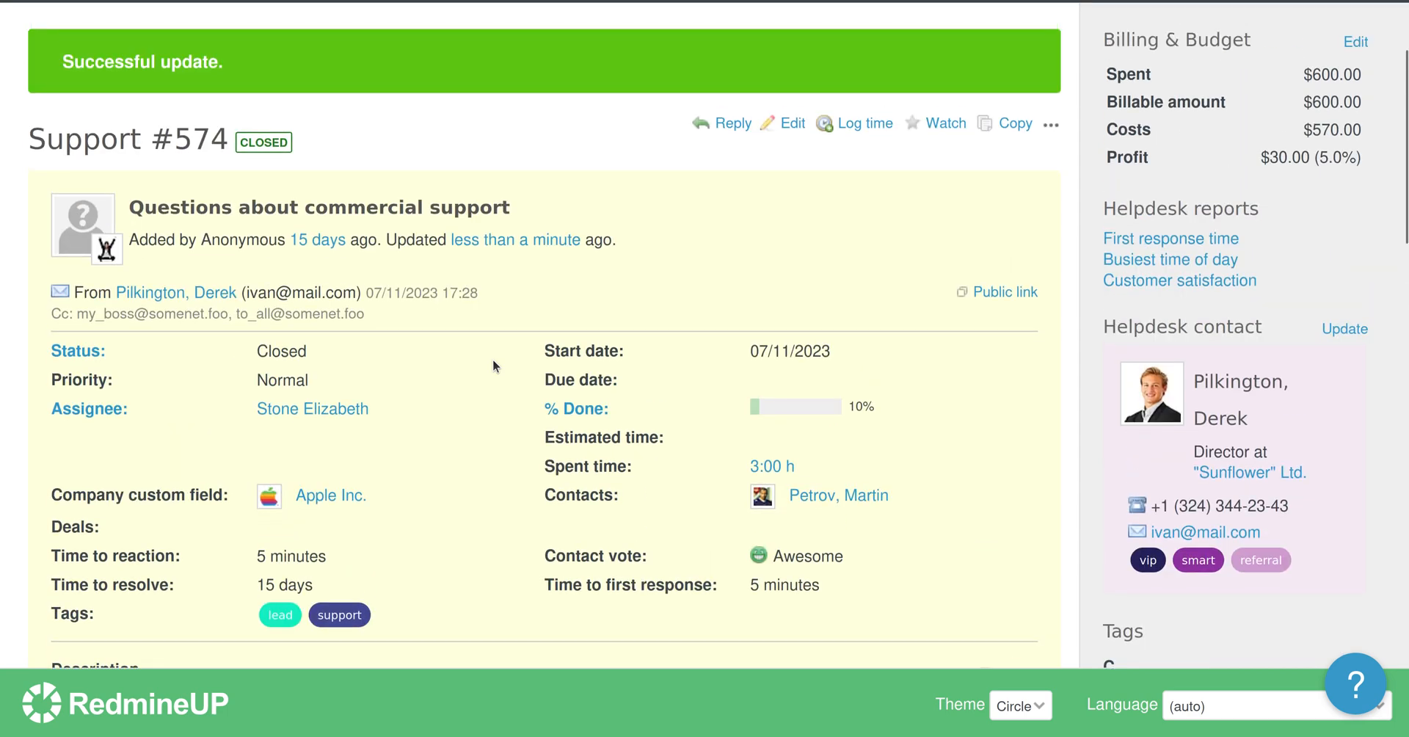
scroll(492, 359, "up", 3)
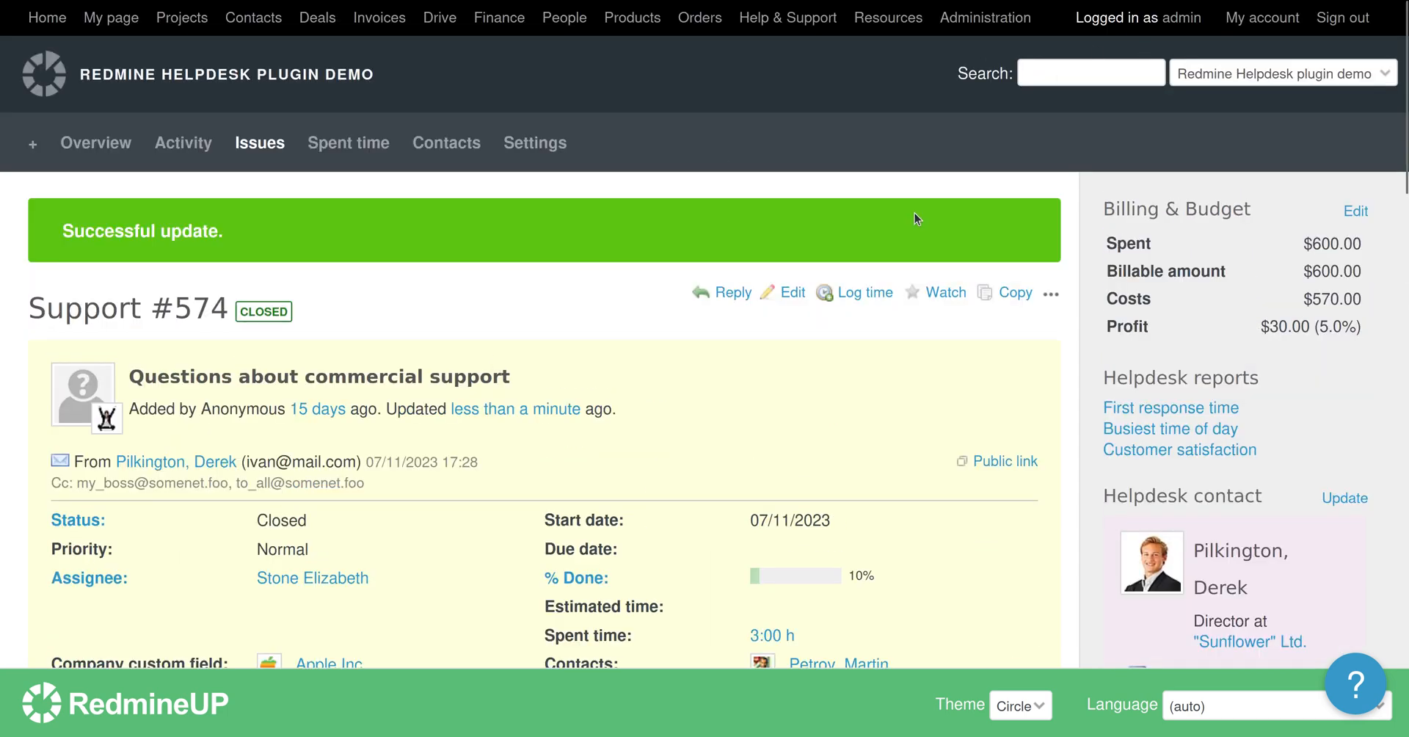
scroll(915, 214, "down", 5)
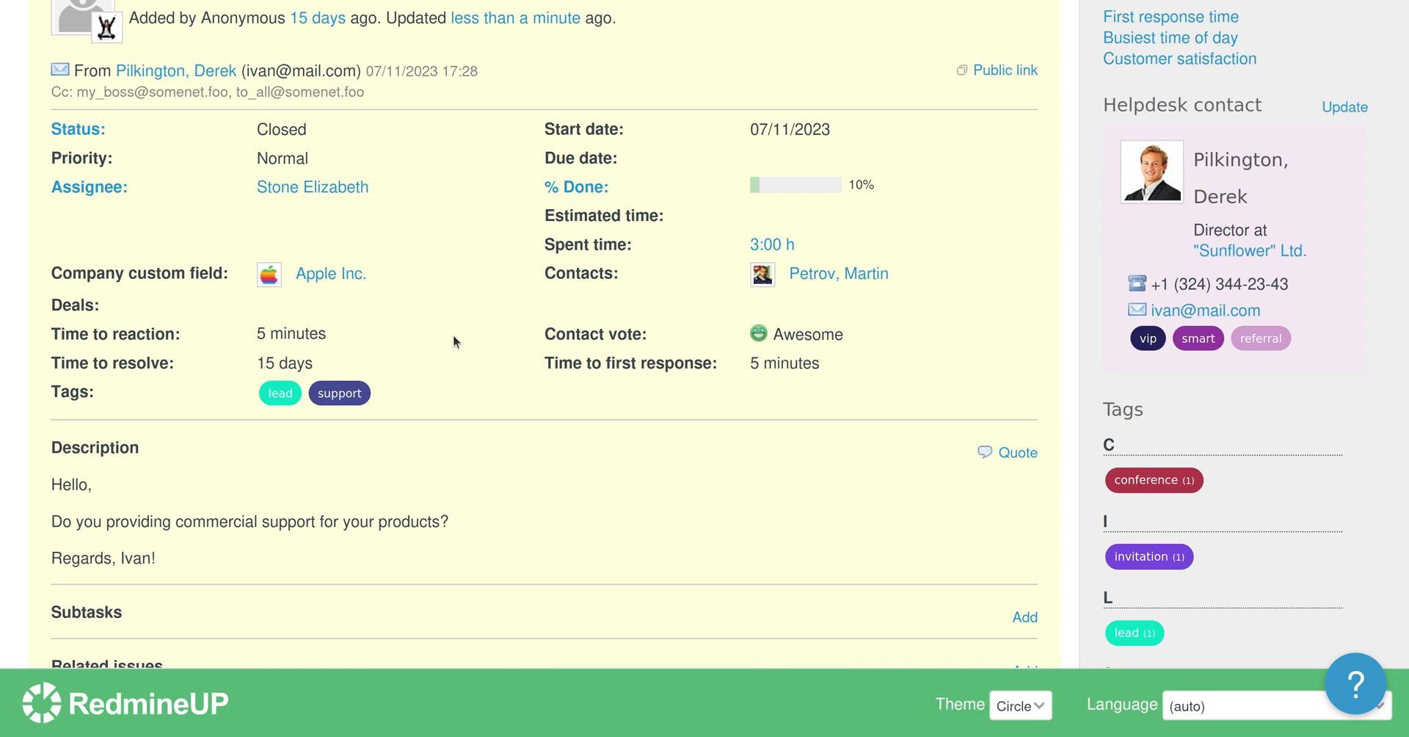
scroll(516, 389, "down", 2)
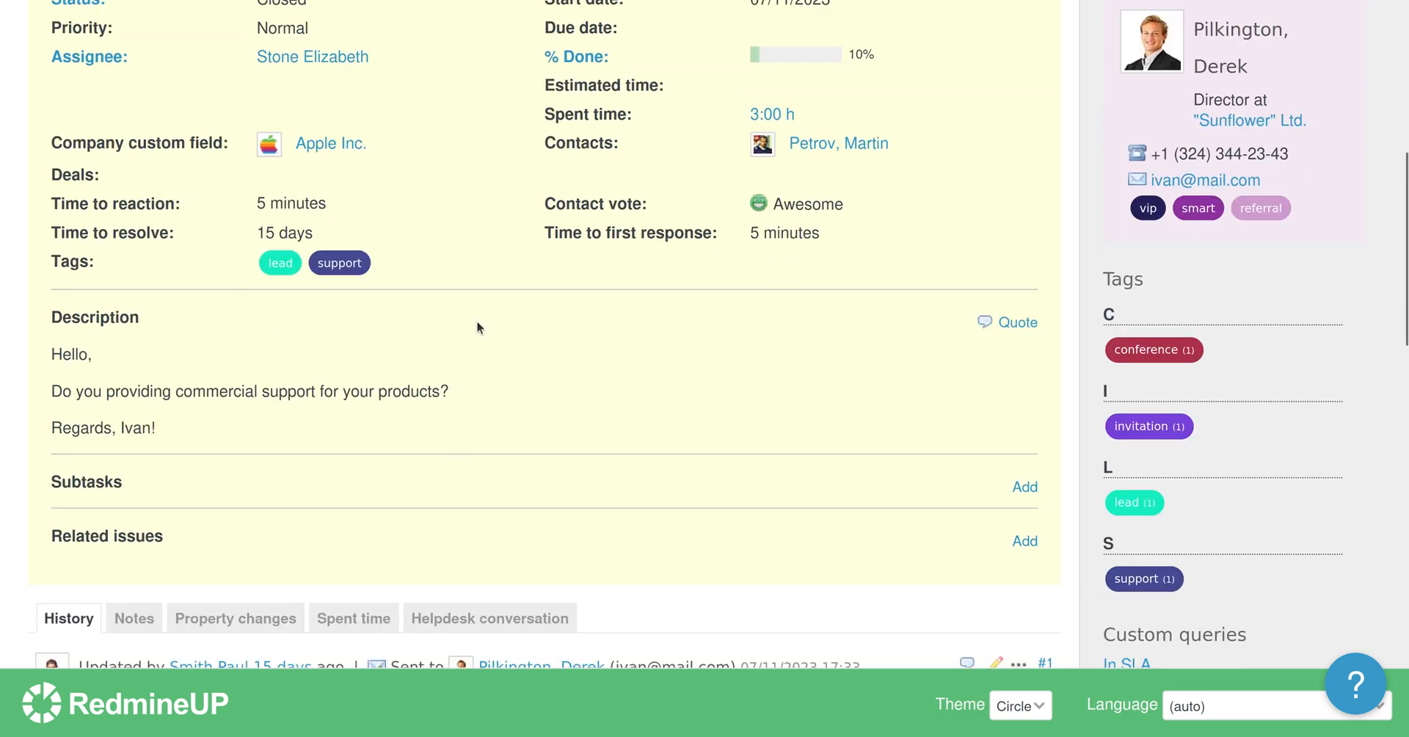
scroll(587, 389, "down", 5)
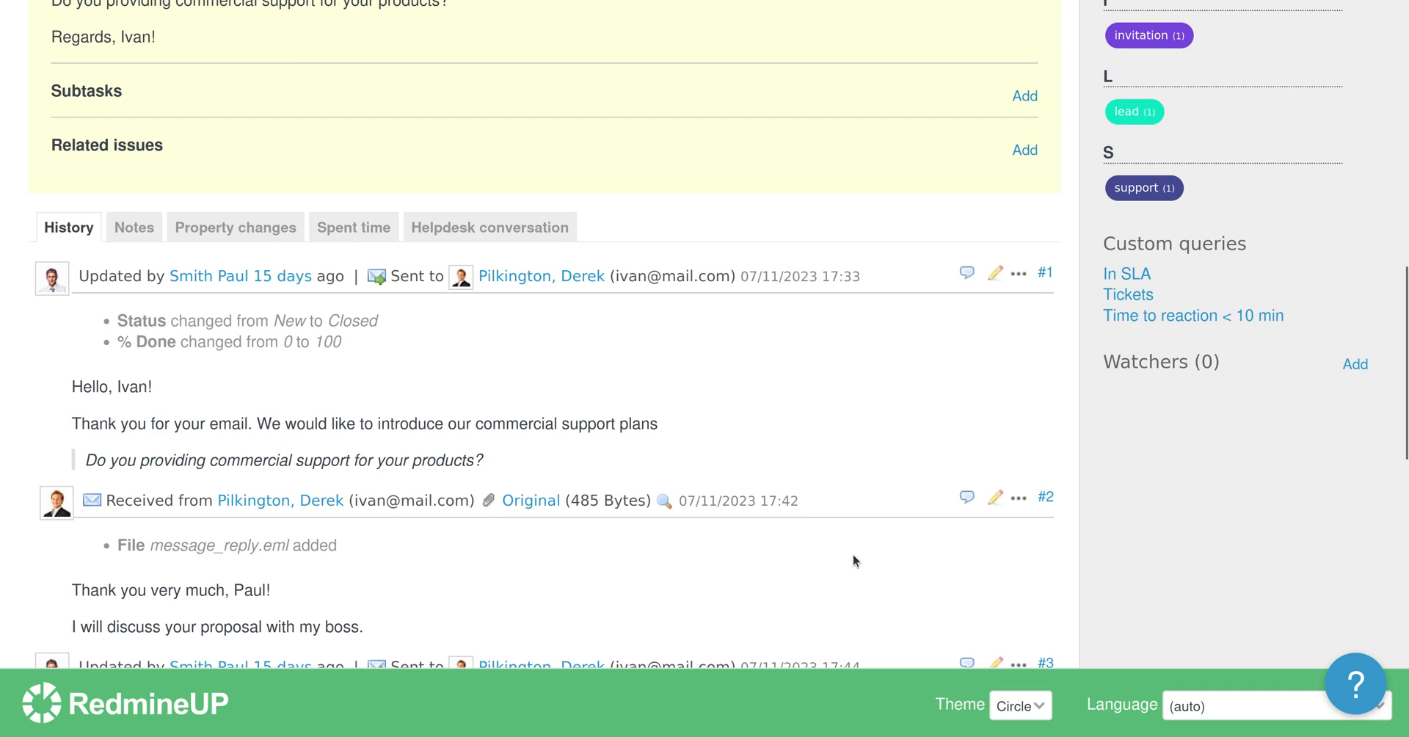
scroll(853, 561, "down", 12)
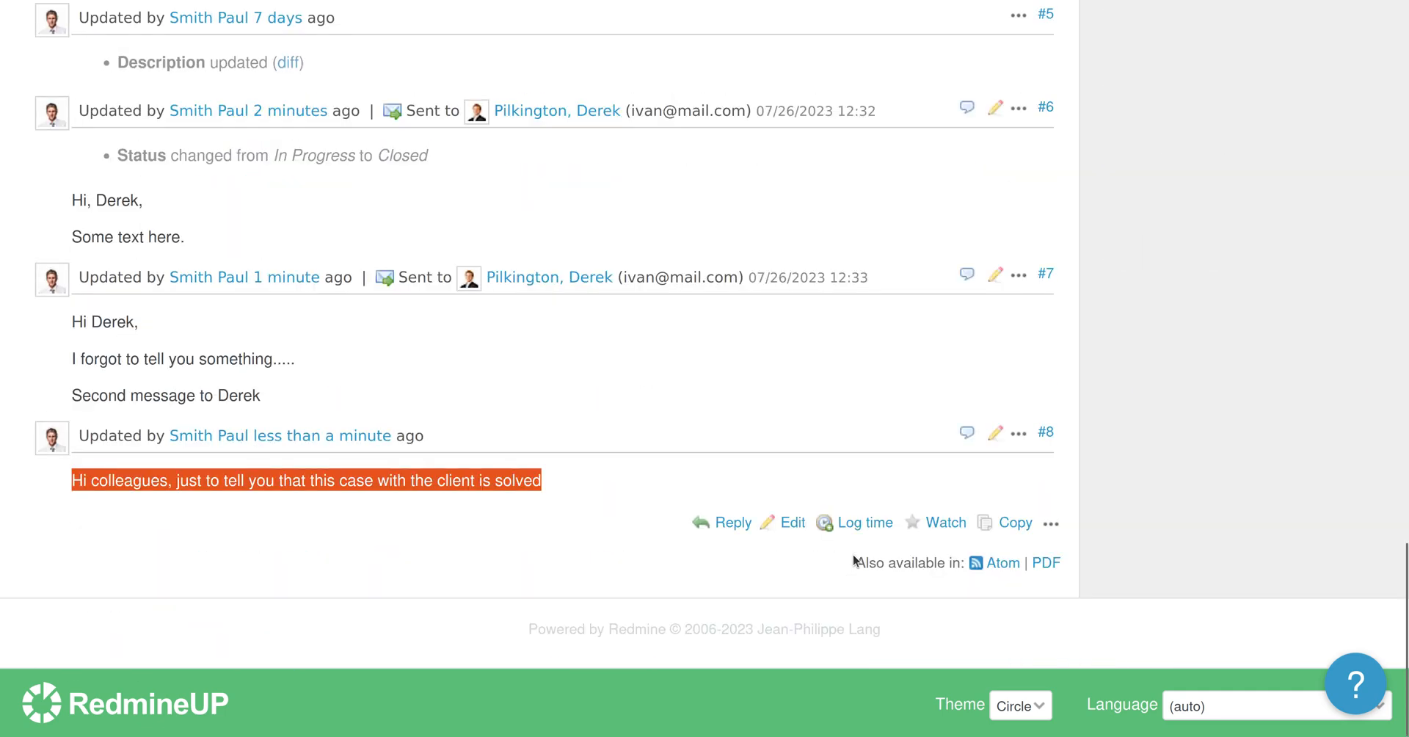
left_click(557, 431)
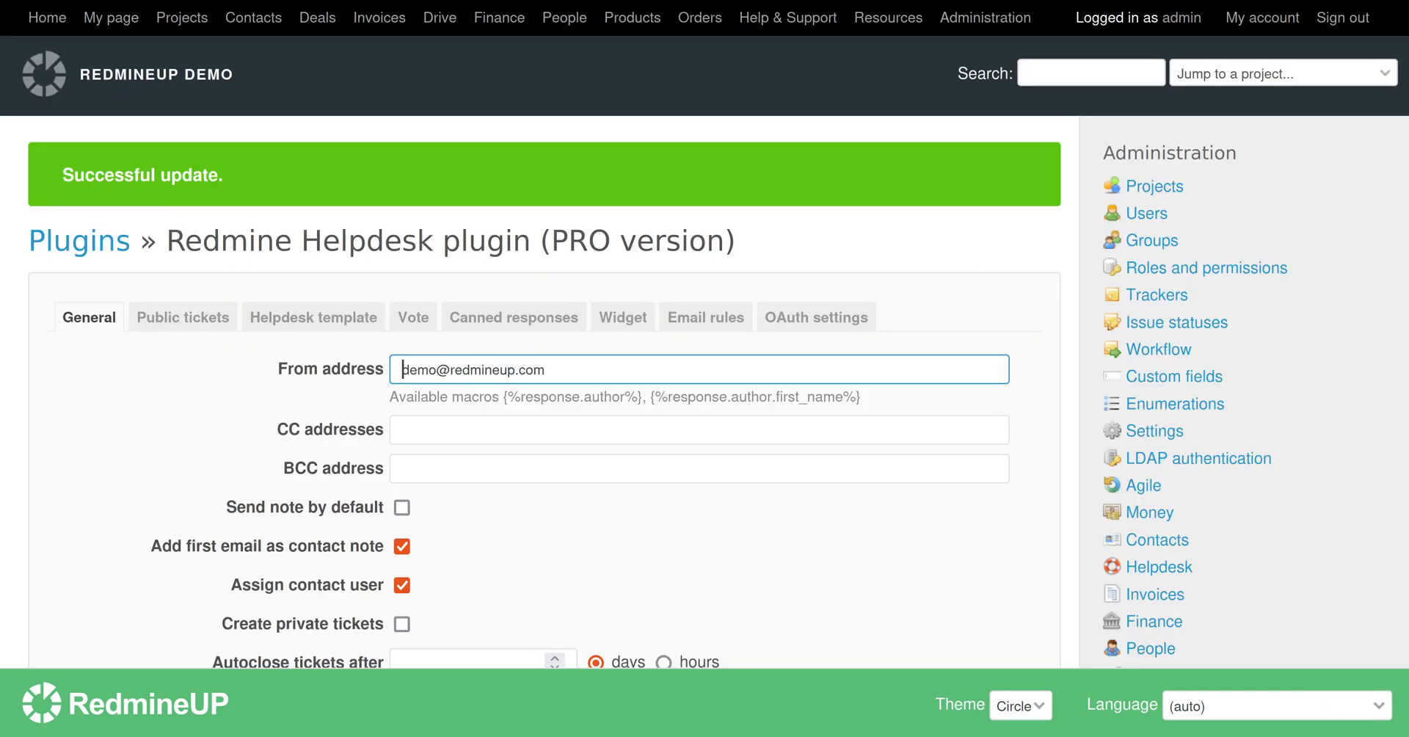
Tick 'Send note by default' on the Helpdesk plugin's General tab and apply.
scroll(643, 201, "down", 2)
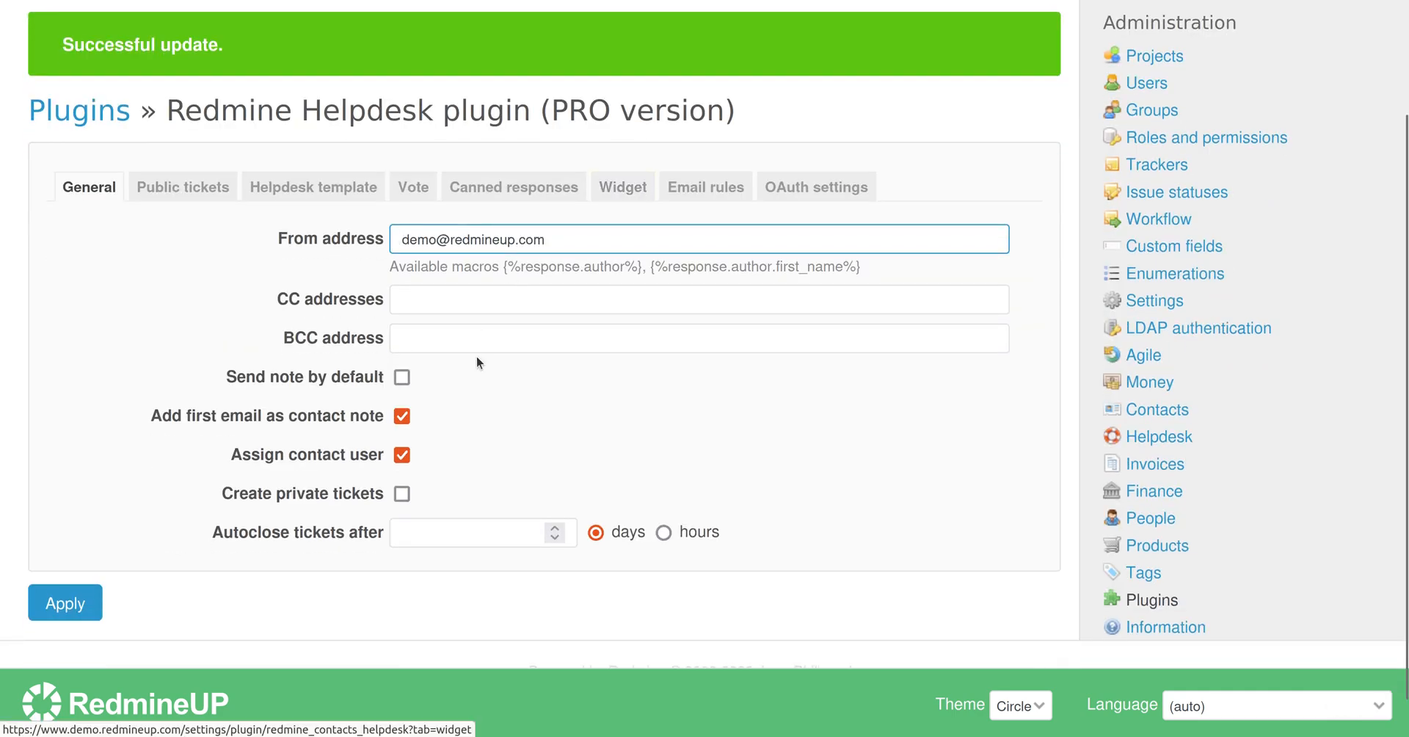
left_click(404, 380)
left_click(74, 609)
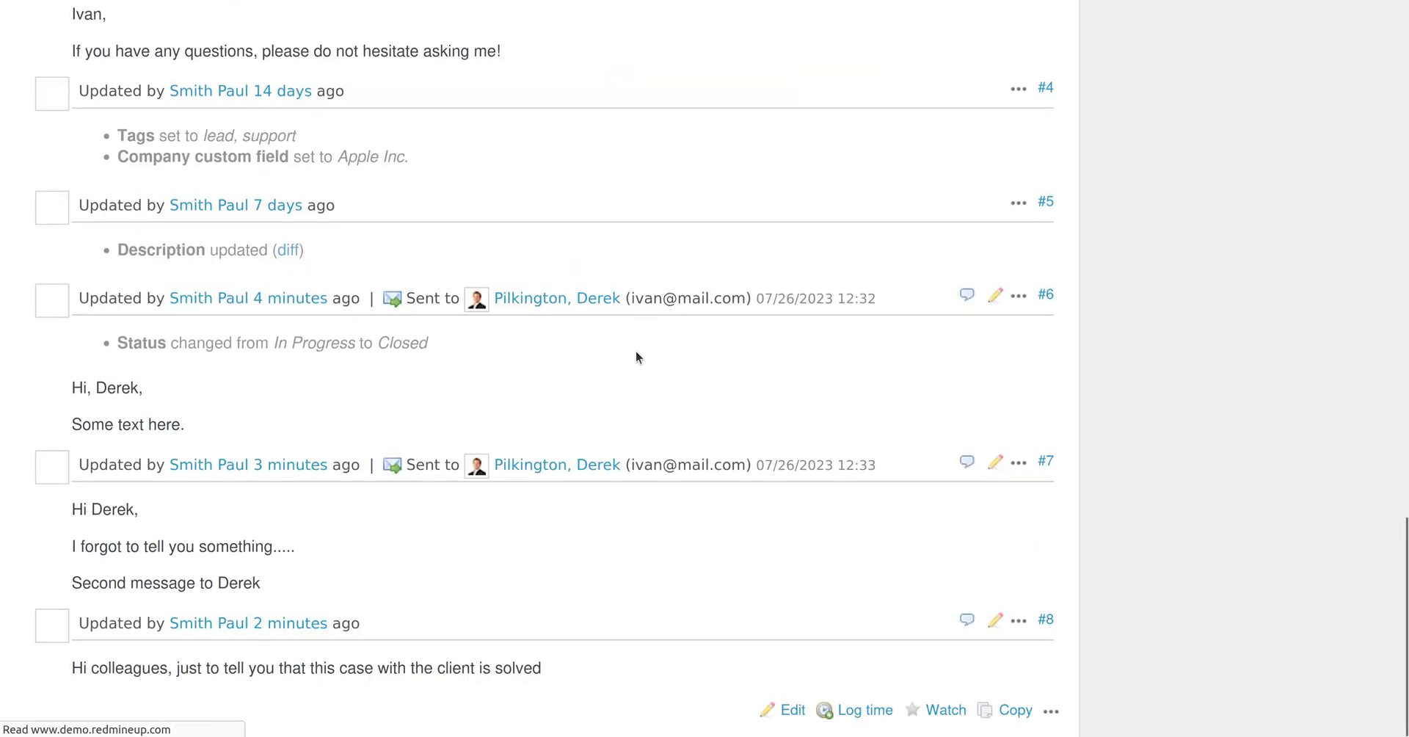
Open #574's edit form and confirm Send note to the contact is now ticked by default.
scroll(636, 358, "down", 3)
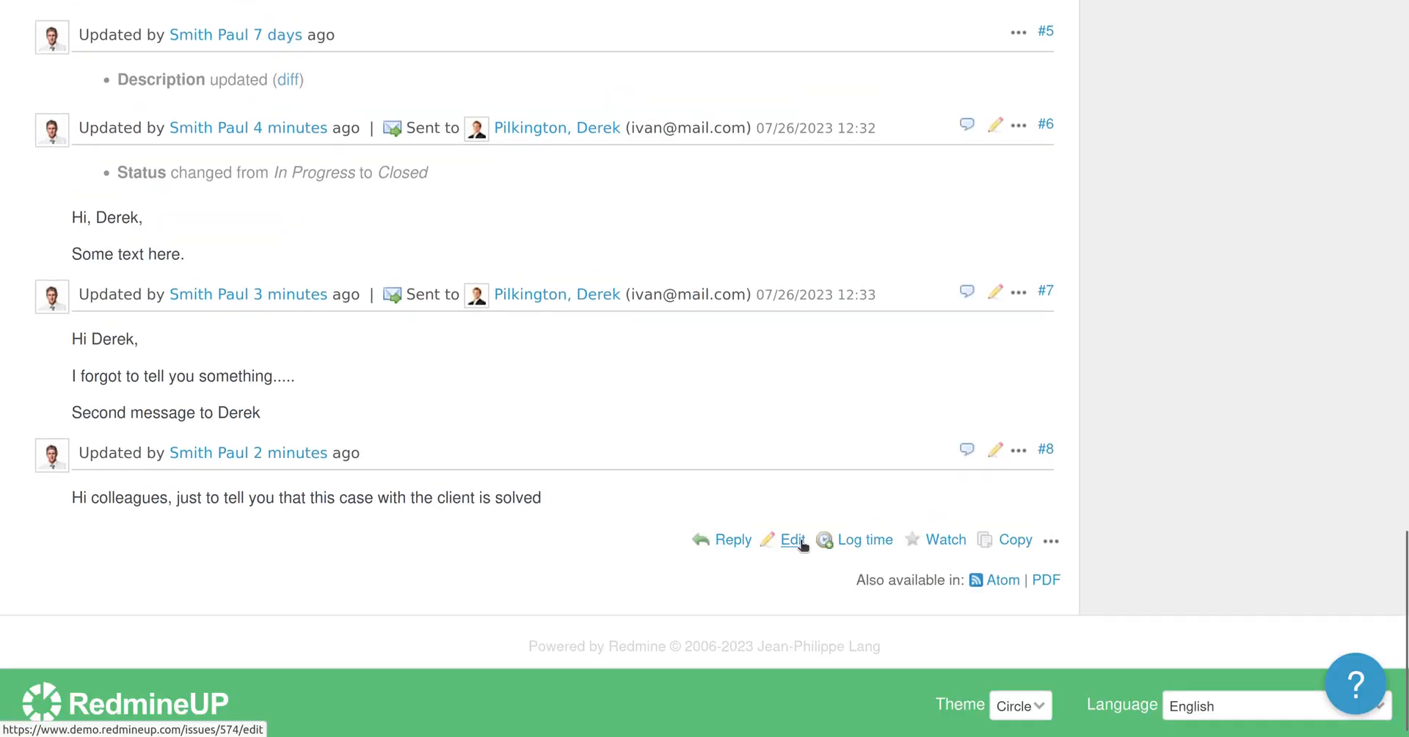
left_click(793, 541)
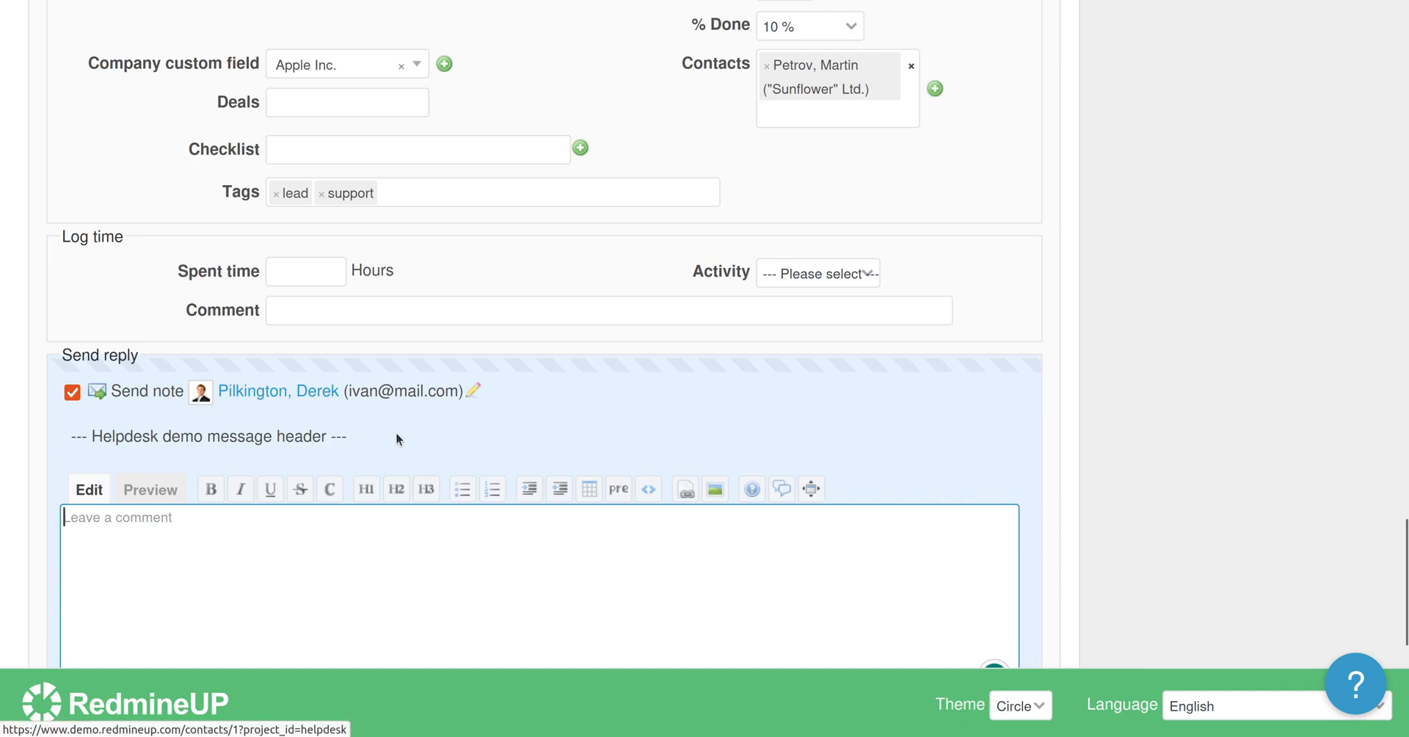
scroll(460, 449, "up", 5)
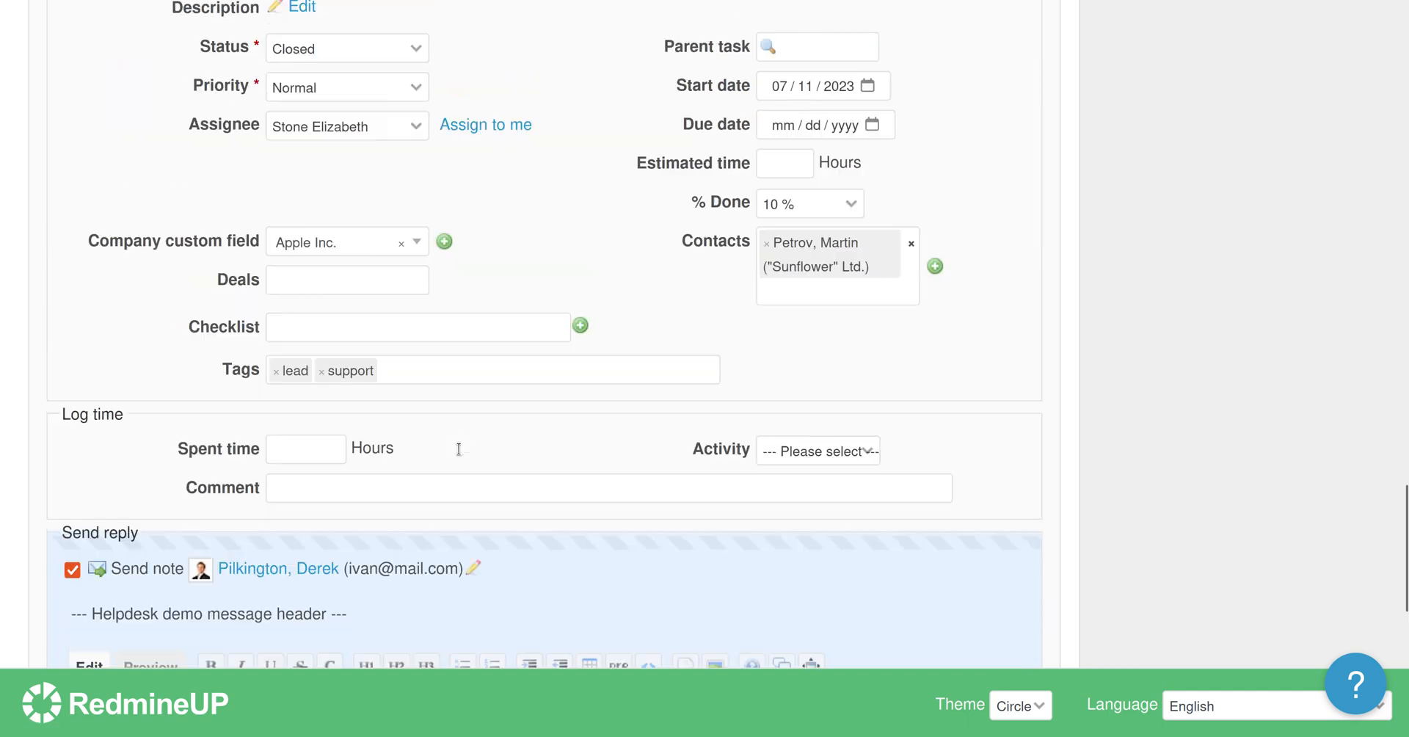
scroll(458, 452, "up", 7)
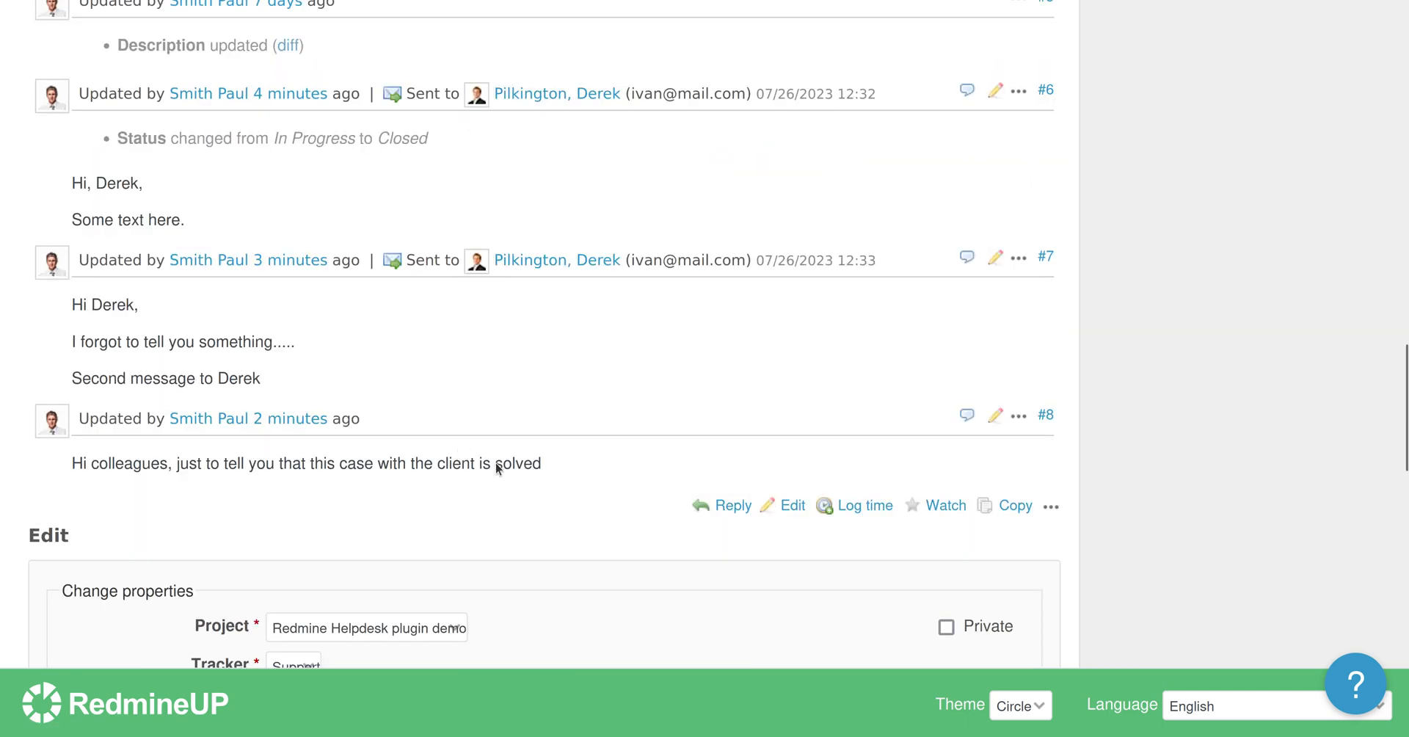